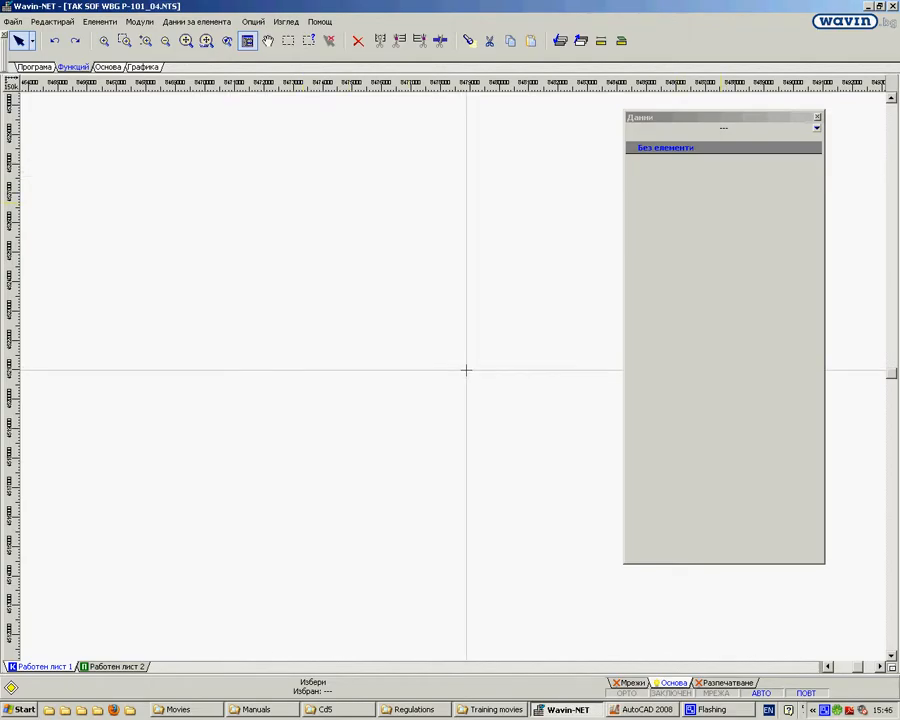
Step: Open the drawing 100408 WiK_SIT_-6.00_26.10.09.dwg from the Movies folder in AutoCAD
{"action": "left_click", "coordinate": [650, 708]}
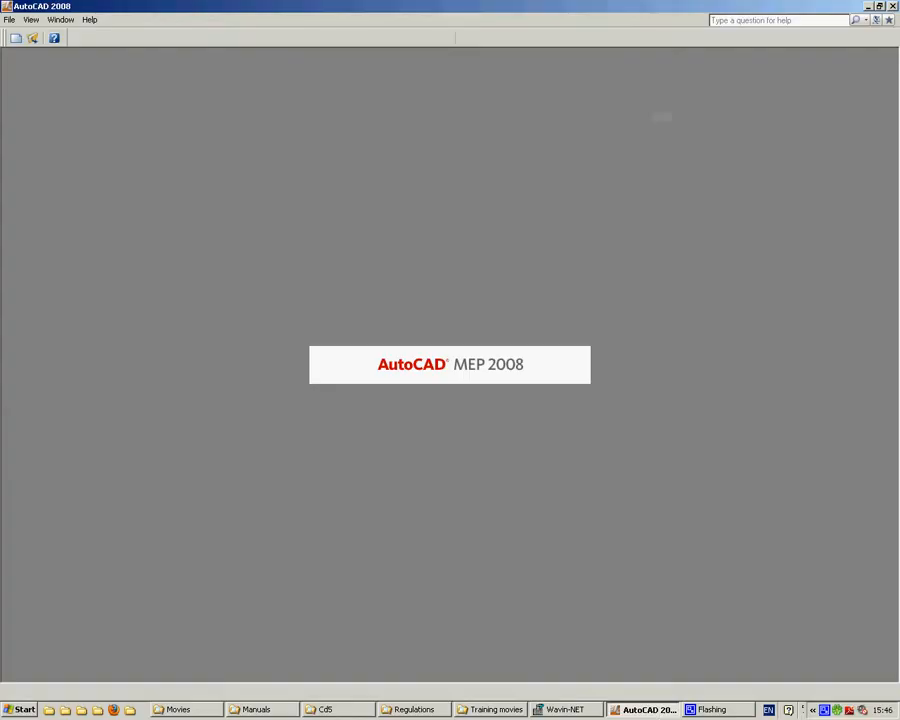
{"action": "left_click", "coordinate": [212, 712]}
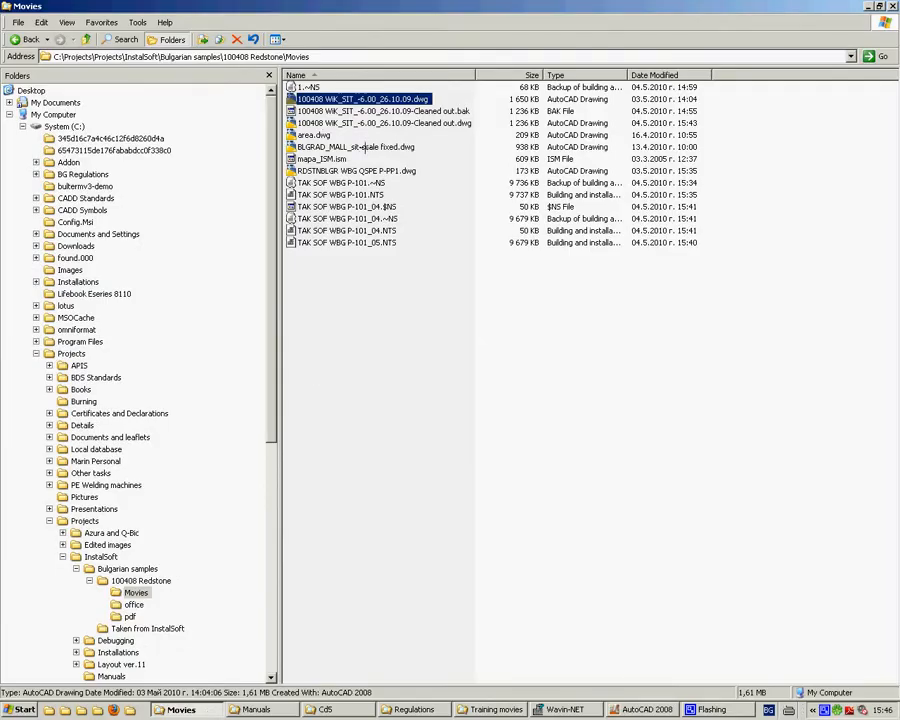
{"action": "double_click", "coordinate": [375, 99]}
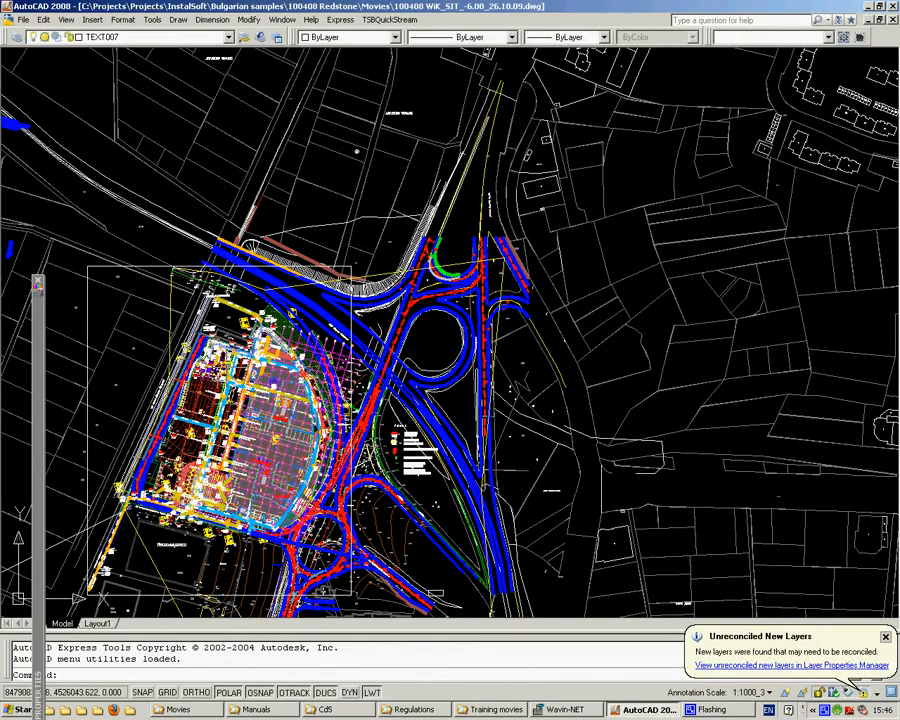
Step: Open the externally referenced drawing area.dwg from the hatched area overlay in the site plan
{"action": "scroll", "coordinate": [185, 238], "scroll_direction": "up", "scroll_amount": 5}
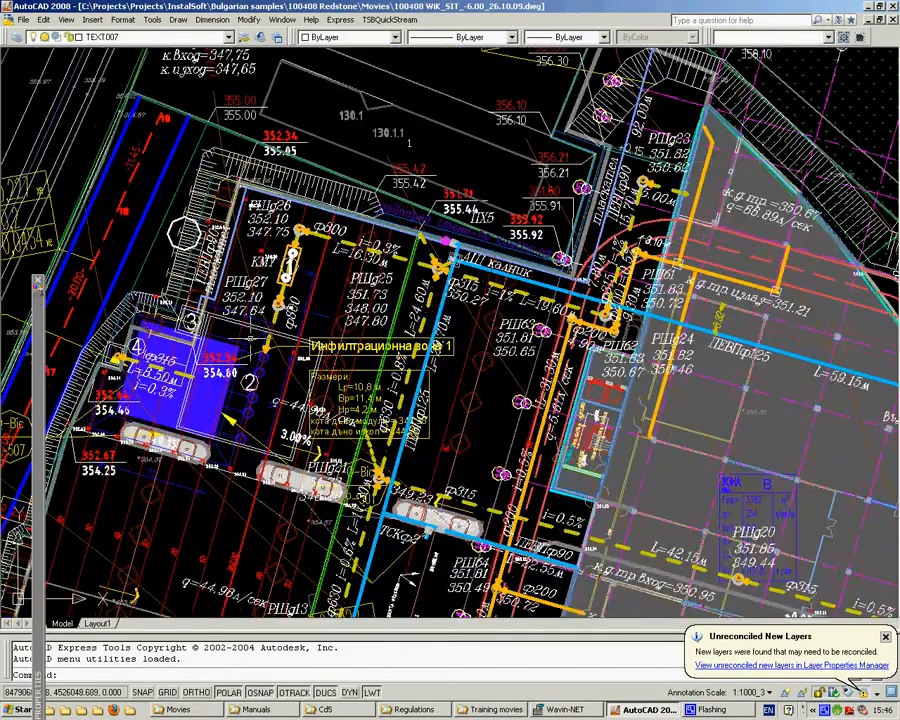
{"action": "right_click", "coordinate": [270, 258]}
{"action": "left_click", "coordinate": [301, 305]}
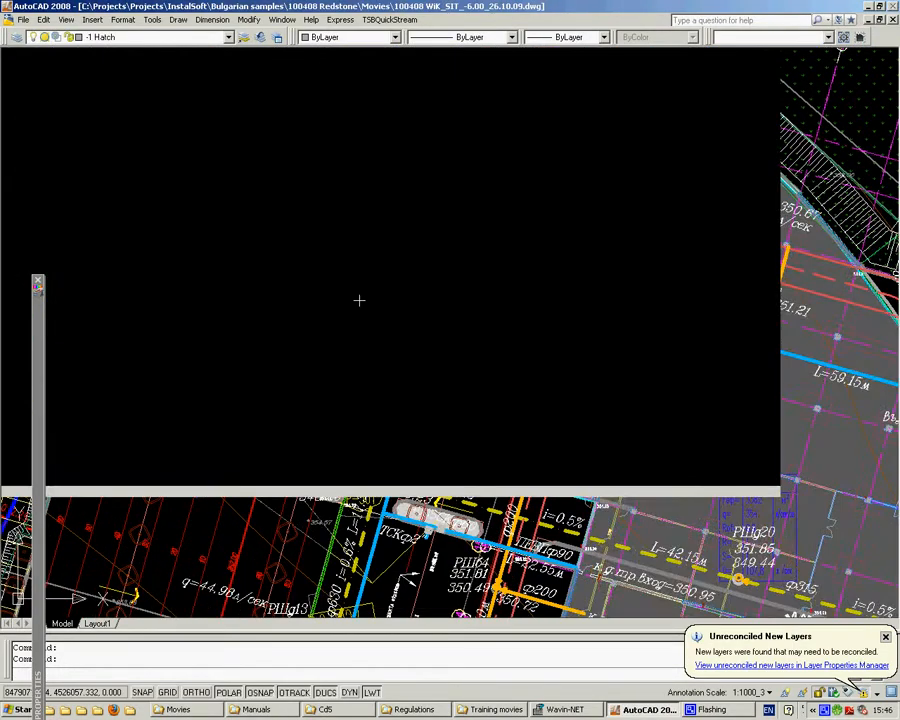
{"action": "scroll", "coordinate": [480, 485], "scroll_direction": "down", "scroll_amount": 5}
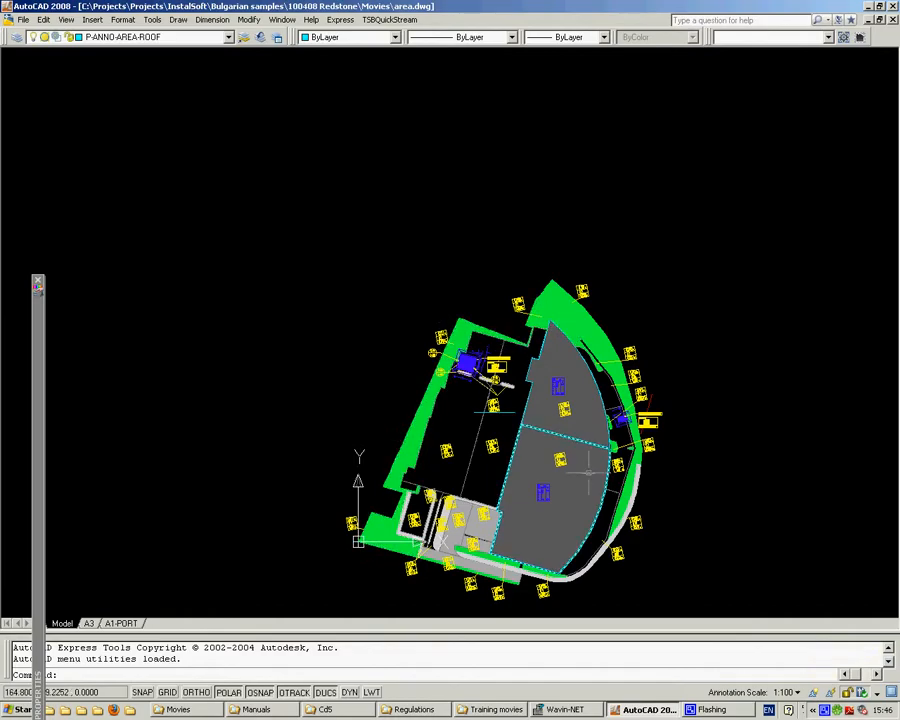
Step: Turn on all layers in area.dwg with the ooo layer-on alias
{"action": "scroll", "coordinate": [480, 485], "scroll_direction": "up", "scroll_amount": 8}
{"action": "type", "text": "o"}
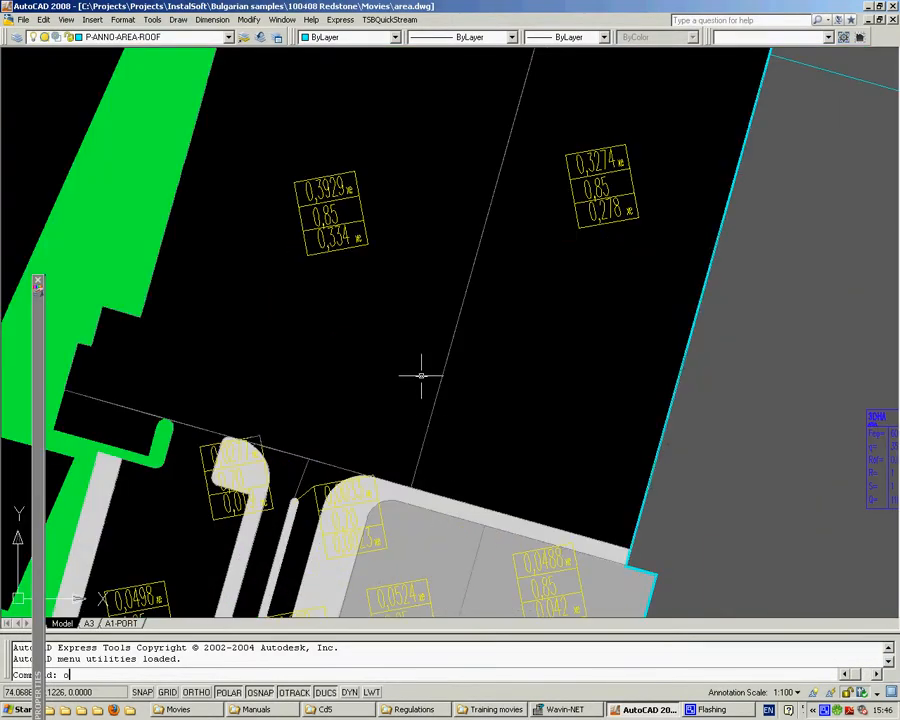
{"action": "type", "text": "oo"}
{"action": "key", "text": "Return"}
{"action": "scroll", "coordinate": [447, 413], "scroll_direction": "down", "scroll_amount": 4}
Step: Isolate the P-ANNO-ROAD-PATT layer by picking the dark road hatch on the plan
{"action": "left_click", "coordinate": [458, 382]}
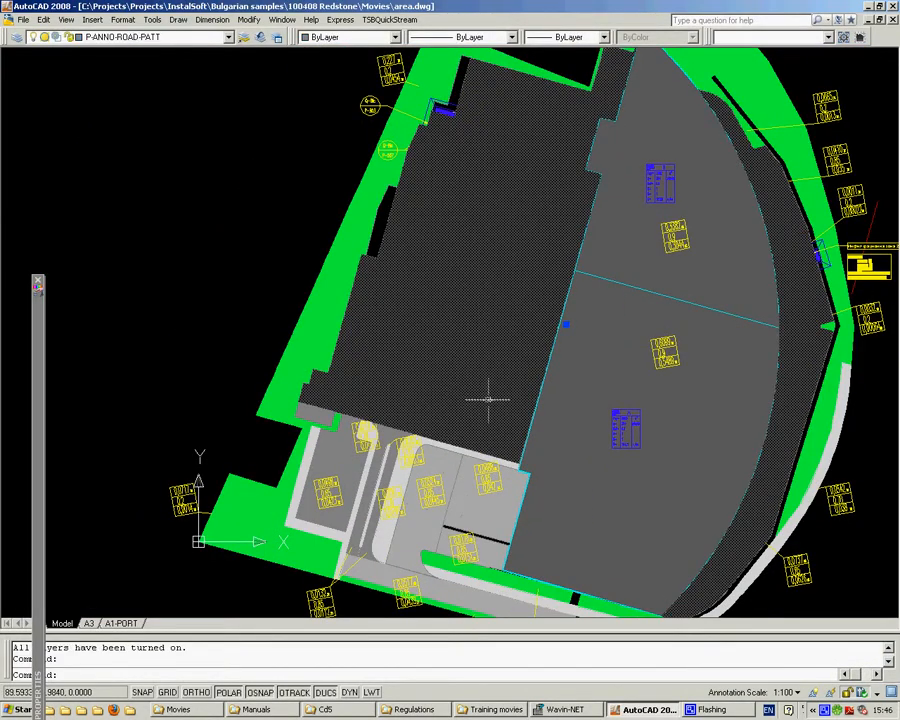
{"action": "key", "text": "Escape"}
{"action": "key", "text": "Escape"}
{"action": "type", "text": "ii"}
{"action": "key", "text": "Return"}
{"action": "left_click", "coordinate": [472, 383]}
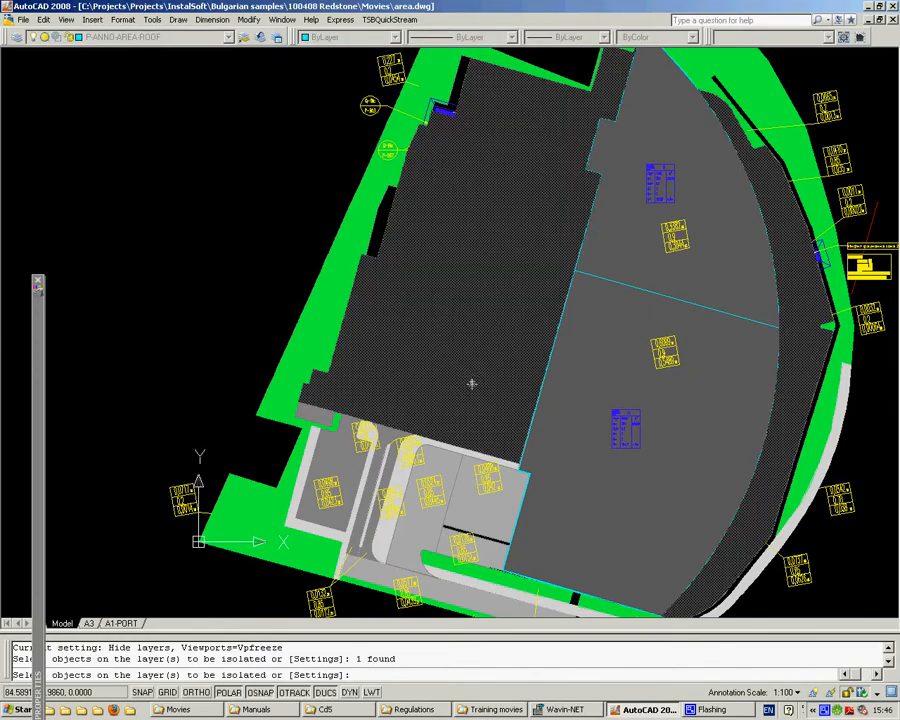
{"action": "left_click", "coordinate": [396, 385]}
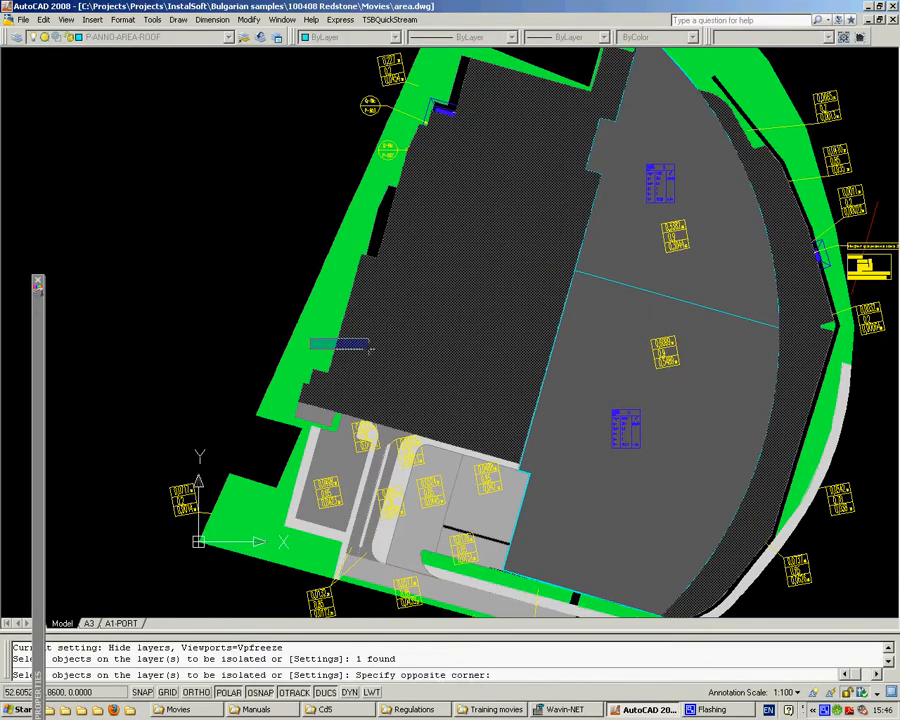
{"action": "left_click", "coordinate": [380, 330]}
{"action": "right_click", "coordinate": [380, 330]}
{"action": "left_click", "coordinate": [410, 337]}
Step: Erase all road hatches on the isolated layer and turn all layers back on
{"action": "left_click", "coordinate": [294, 182]}
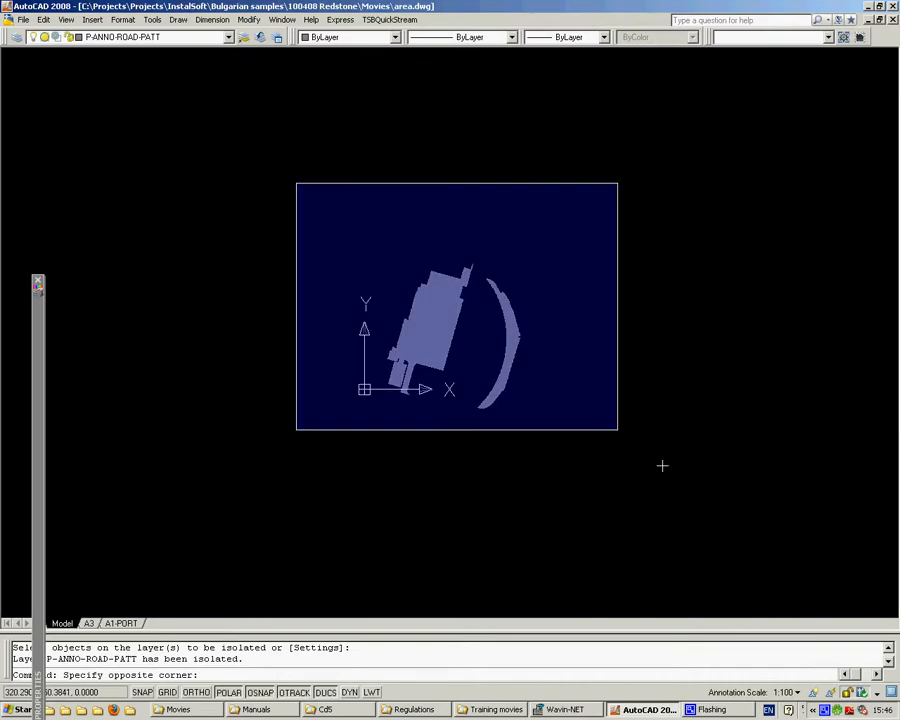
{"action": "left_click", "coordinate": [666, 462]}
{"action": "type", "text": "e"}
{"action": "key", "text": "Return"}
{"action": "type", "text": "ooo"}
{"action": "key", "text": "Return"}
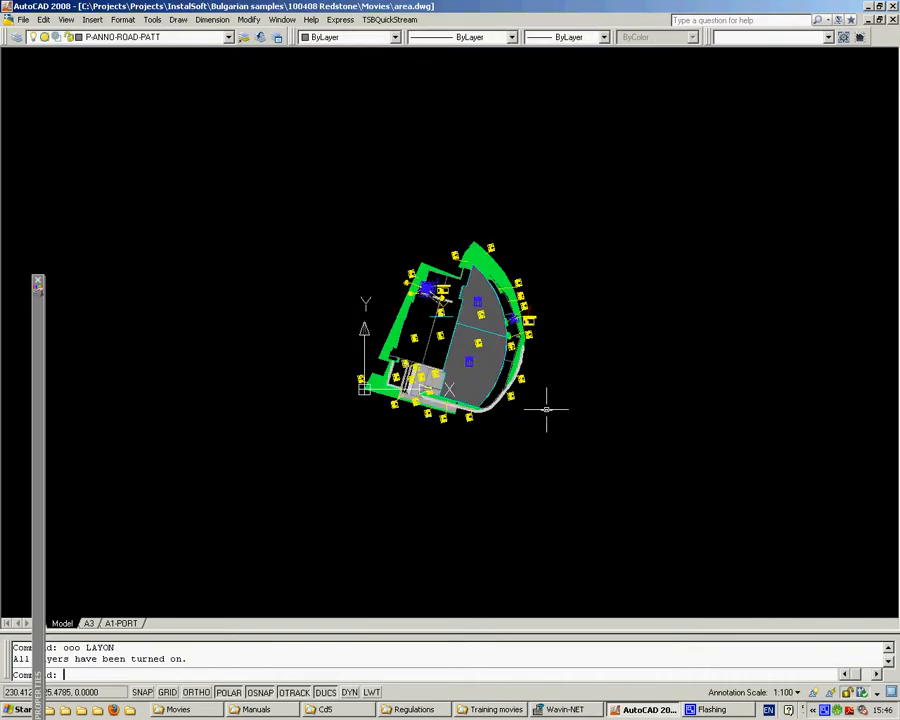
Step: Isolate the P-ANNO-GRASS-PATT layer using the green hatch along the site boundary
{"action": "scroll", "coordinate": [432, 296], "scroll_direction": "up", "scroll_amount": 6}
{"action": "left_click", "coordinate": [315, 316]}
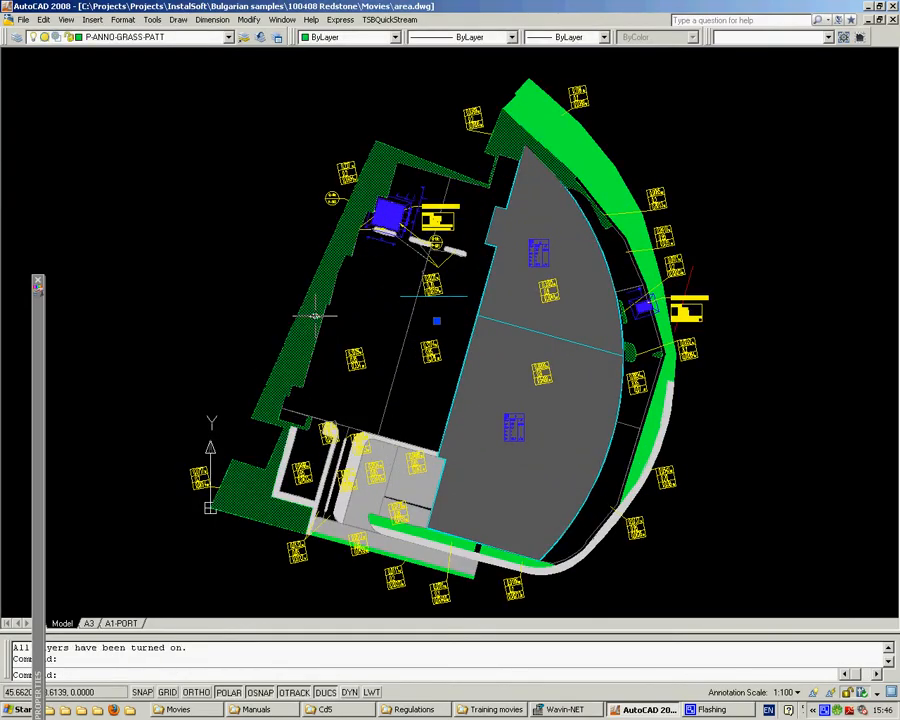
{"action": "type", "text": "iii"}
{"action": "key", "text": "Return"}
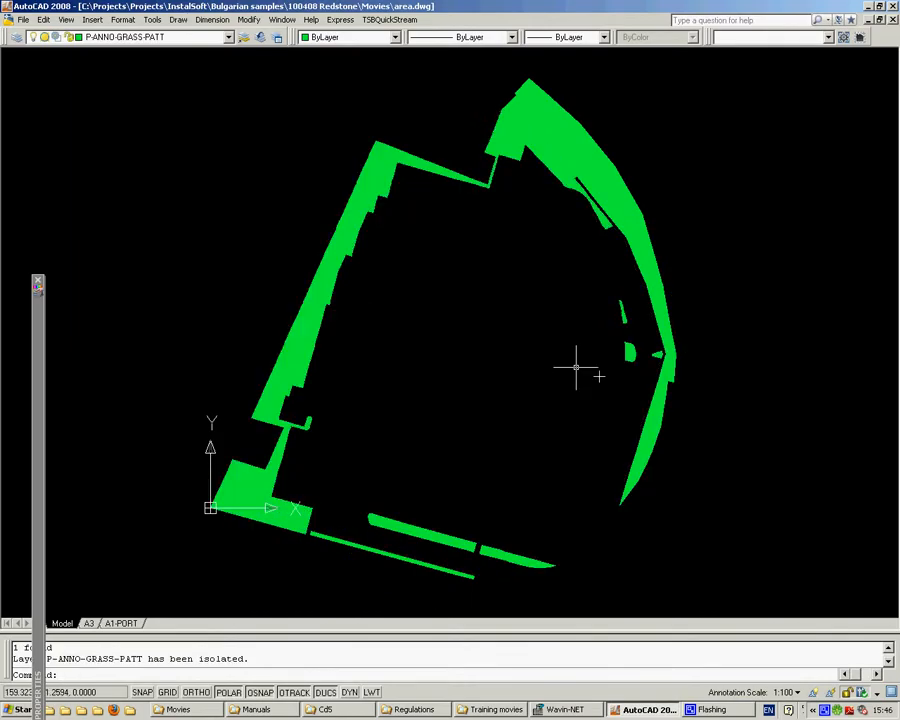
Step: Erase all green grass hatches on the isolated layer and turn all layers back on
{"action": "scroll", "coordinate": [478, 294], "scroll_direction": "down", "scroll_amount": 7}
{"action": "left_click", "coordinate": [625, 424]}
{"action": "left_click", "coordinate": [278, 162]}
{"action": "type", "text": "e"}
{"action": "key", "text": "Return"}
{"action": "type", "text": "o"}
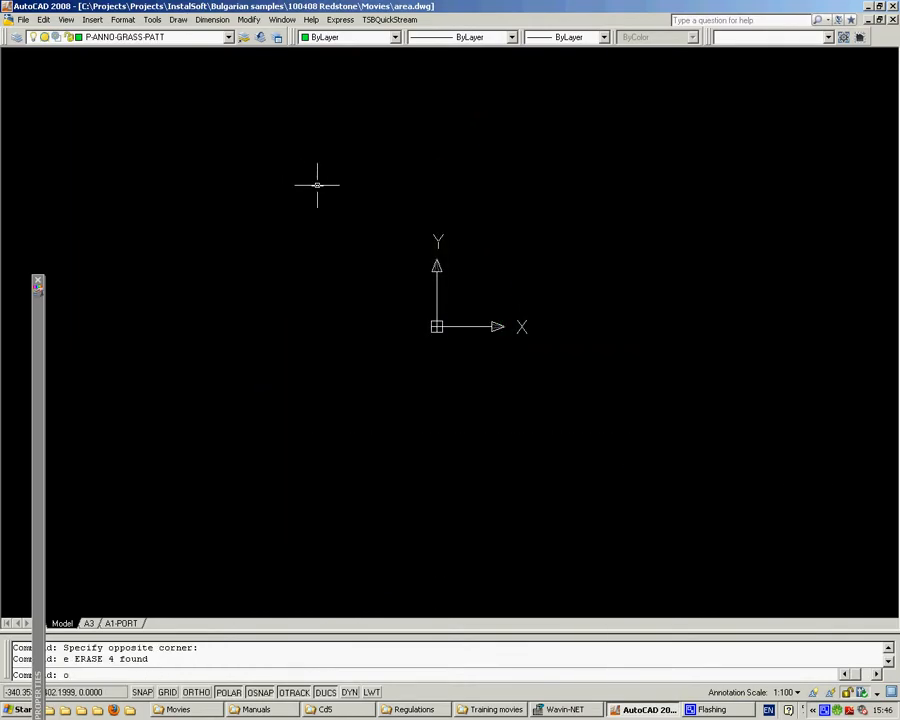
{"action": "type", "text": "oo"}
{"action": "key", "text": "Return"}
Step: Isolate the P-ANNO-ROOF-PATT layer by picking the grey roof hatch of the curved building
{"action": "scroll", "coordinate": [480, 300], "scroll_direction": "up", "scroll_amount": 3}
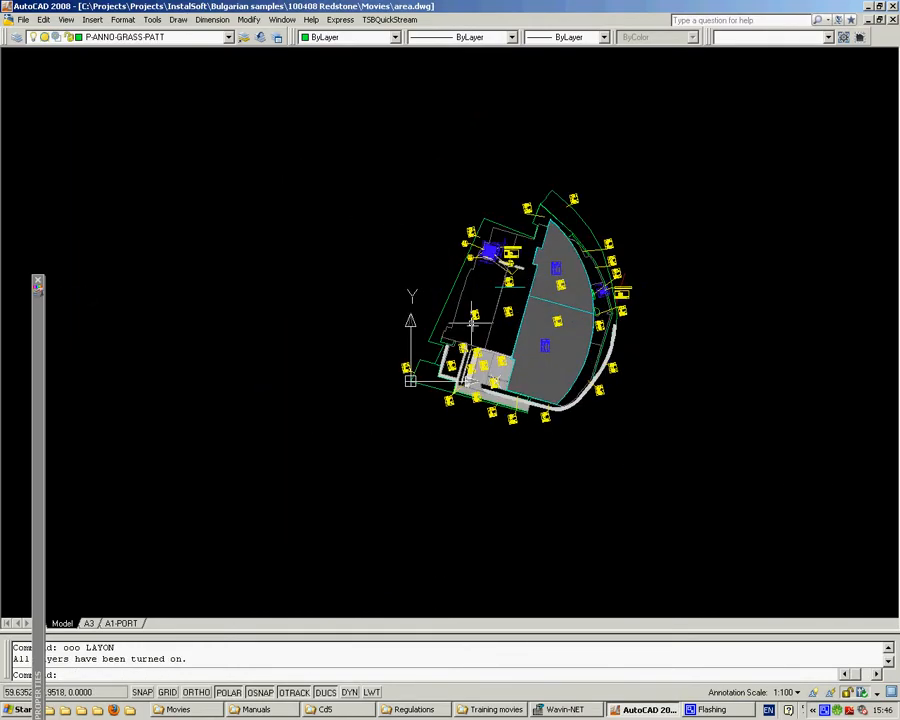
{"action": "type", "text": "iii"}
{"action": "key", "text": "Return"}
{"action": "left_click", "coordinate": [554, 357]}
{"action": "right_click", "coordinate": [556, 357]}
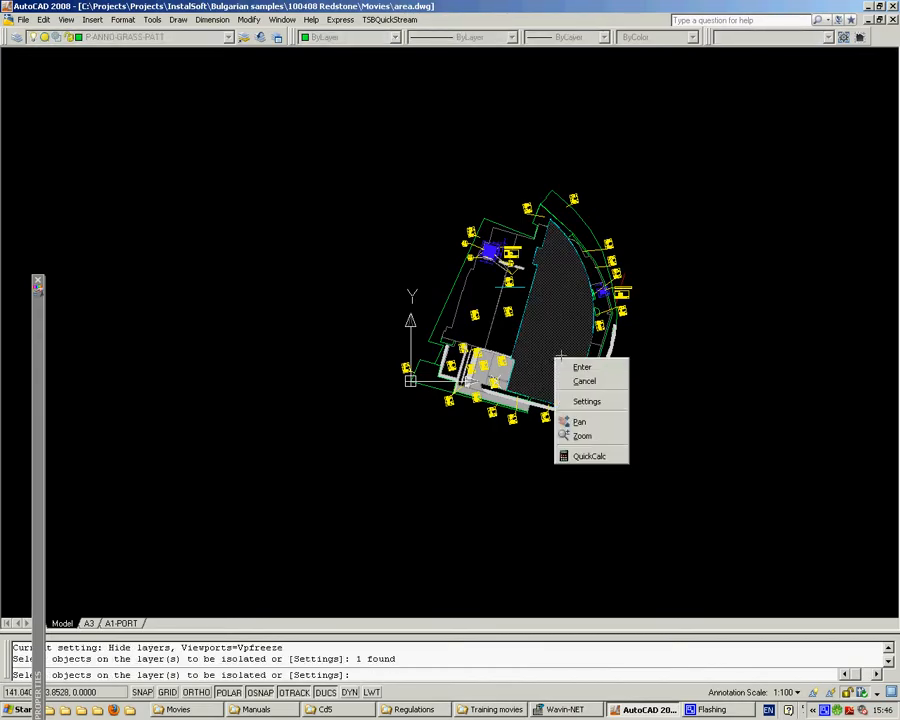
{"action": "left_click", "coordinate": [580, 367]}
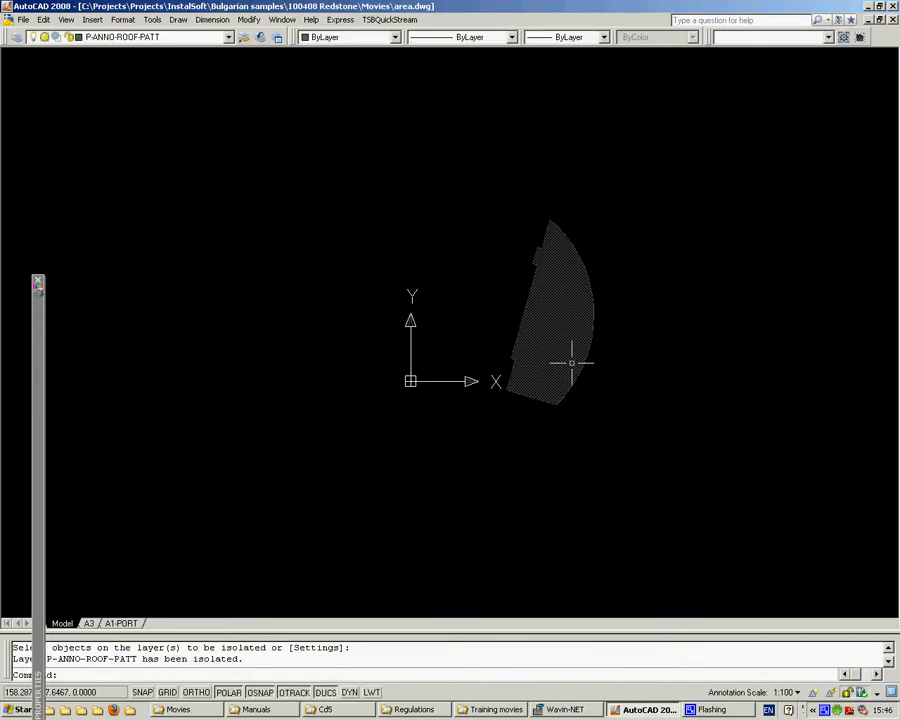
Step: Erase the roof hatch on the isolated layer and turn all layers back on
{"action": "left_click", "coordinate": [690, 513]}
{"action": "type", "text": "e"}
{"action": "key", "text": "space"}
{"action": "type", "text": "ooo"}
{"action": "key", "text": "space"}
Step: Erase the remaining light grey hatches of the paved area beside the curved building
{"action": "scroll", "coordinate": [556, 433], "scroll_direction": "up", "scroll_amount": 5}
{"action": "left_click", "coordinate": [422, 258]}
{"action": "left_click", "coordinate": [416, 272]}
{"action": "type", "text": "e"}
{"action": "key", "text": "space"}
{"action": "left_click", "coordinate": [382, 320]}
{"action": "left_click", "coordinate": [366, 331]}
{"action": "left_click", "coordinate": [374, 331]}
{"action": "left_click", "coordinate": [368, 334]}
{"action": "type", "text": "e"}
{"action": "key", "text": "space"}
Step: Close area.dwg and the 100408 WiK_SIT_-6.00_26.10.09.dwg site drawing without saving changes to either
{"action": "scroll", "coordinate": [450, 355], "scroll_direction": "down", "scroll_amount": 8}
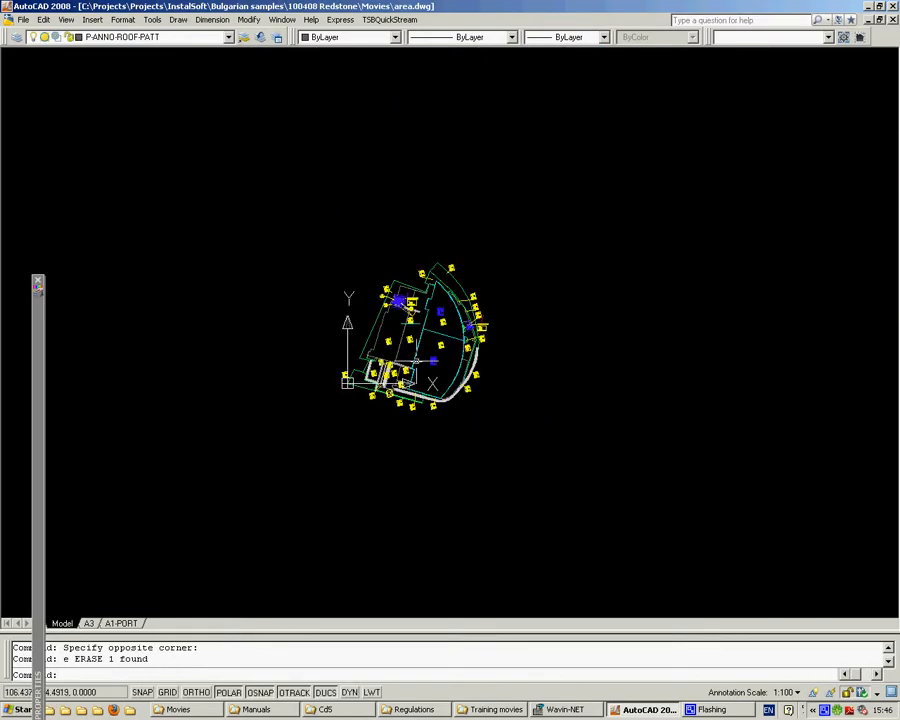
{"action": "scroll", "coordinate": [430, 335], "scroll_direction": "up", "scroll_amount": 4}
{"action": "scroll", "coordinate": [326, 308], "scroll_direction": "up", "scroll_amount": 4}
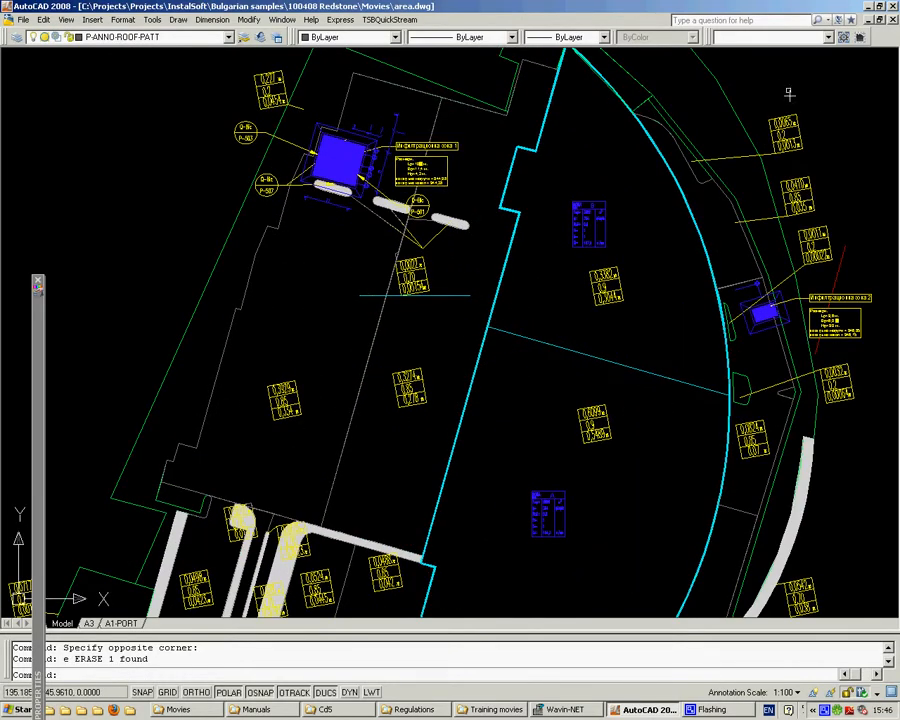
{"action": "middle_click_drag", "start_coordinate": [776, 100], "coordinate": [716, 244]}
{"action": "left_click", "coordinate": [891, 19]}
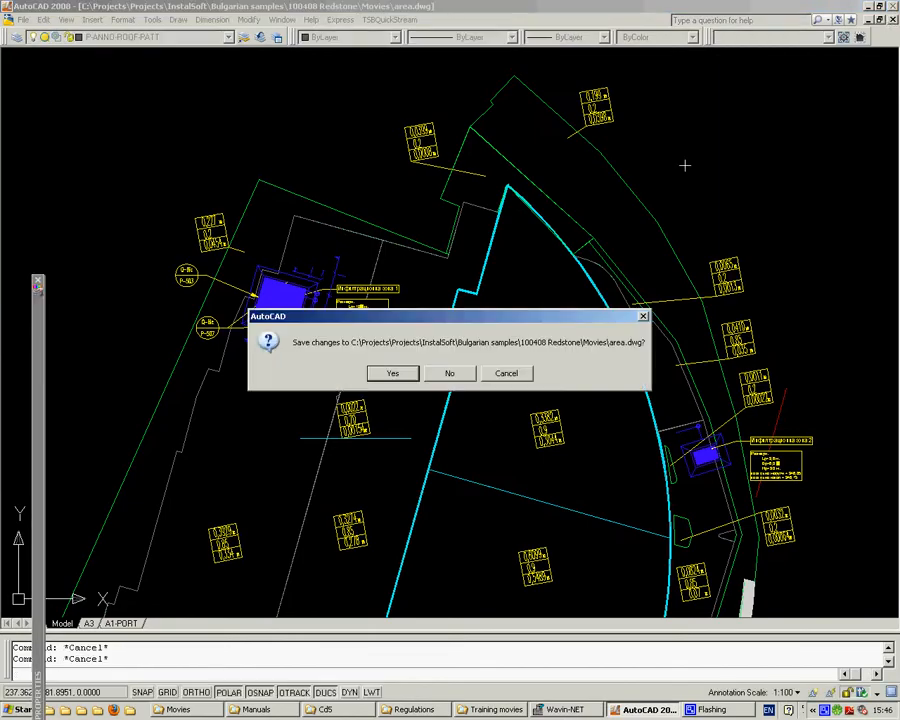
{"action": "left_click", "coordinate": [452, 371]}
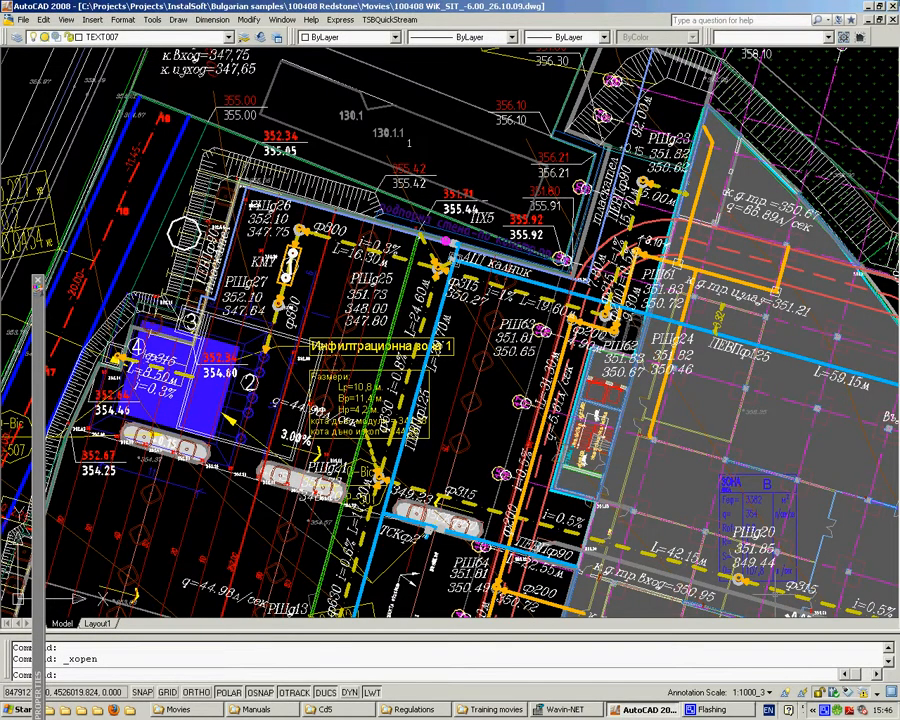
{"action": "left_click", "coordinate": [891, 19]}
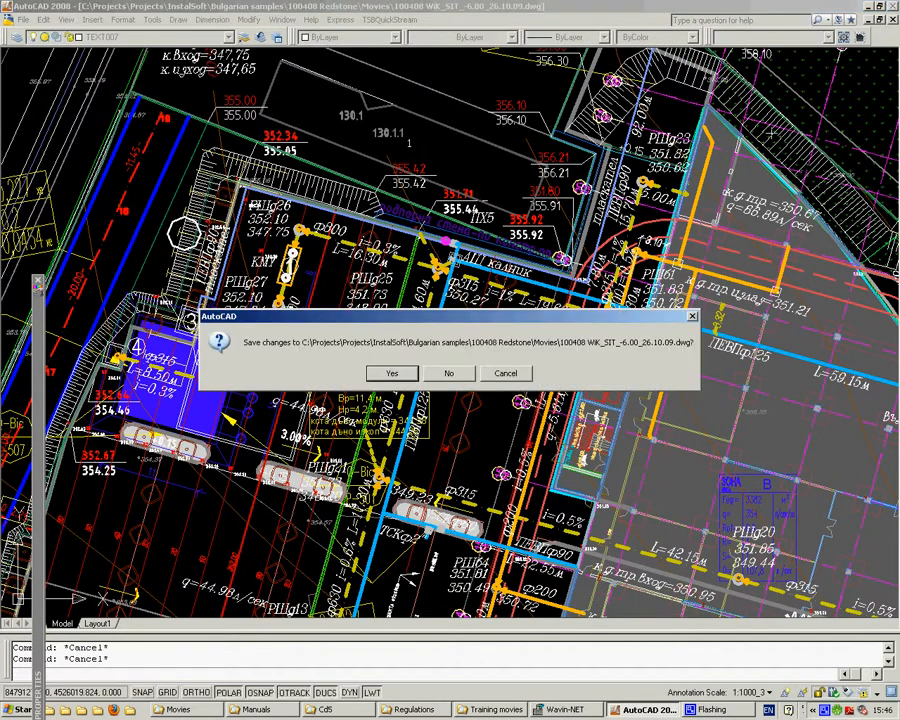
{"action": "left_click", "coordinate": [452, 371]}
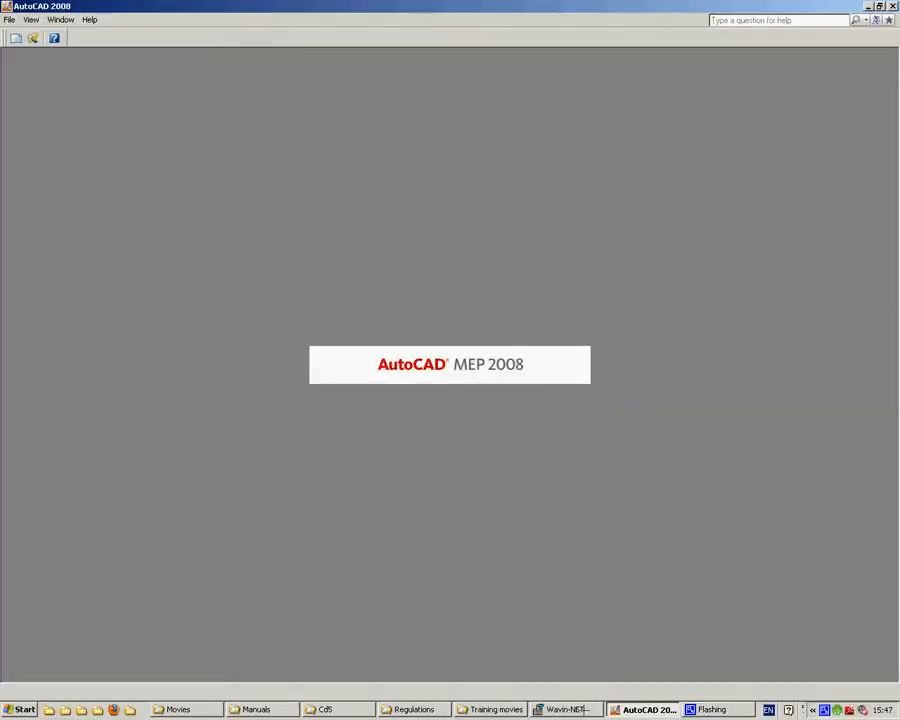
Step: Switch to Wavin-NET and import 100408 WiK_SIT_-6.00_26.10.09-Cleaned out.dwg as a DWG/DXF underlay
{"action": "key", "text": "alt+Tab"}
{"action": "left_click", "coordinate": [12, 21]}
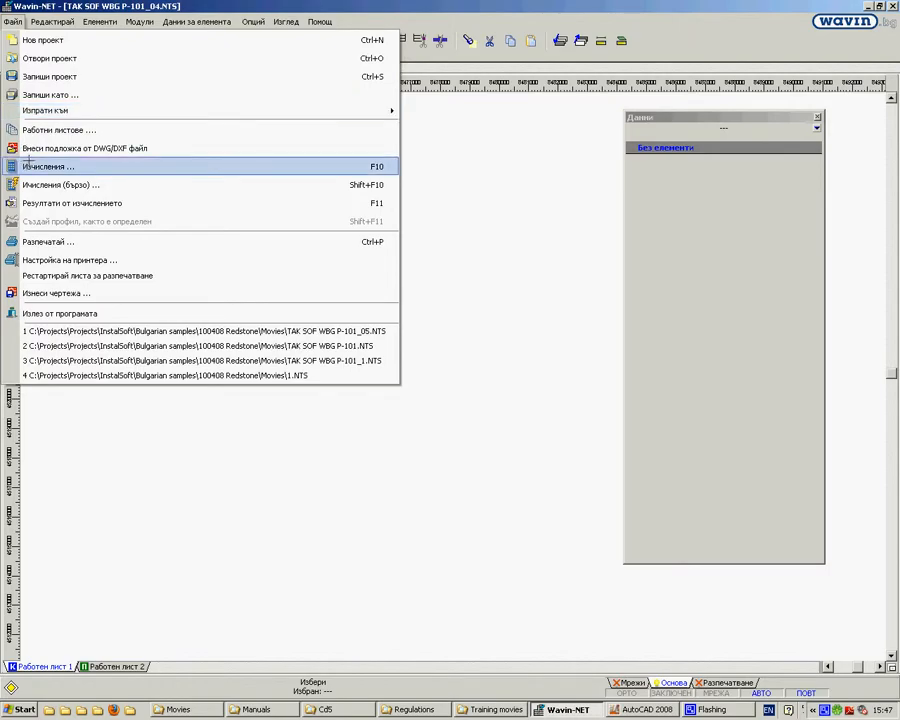
{"action": "left_click", "coordinate": [55, 148]}
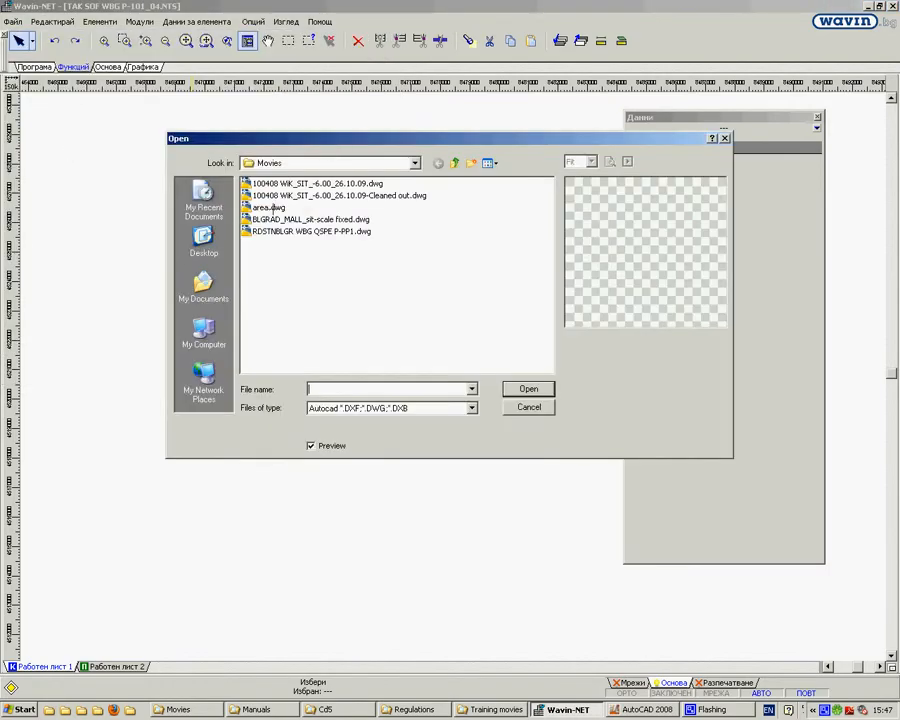
{"action": "left_click", "coordinate": [333, 195]}
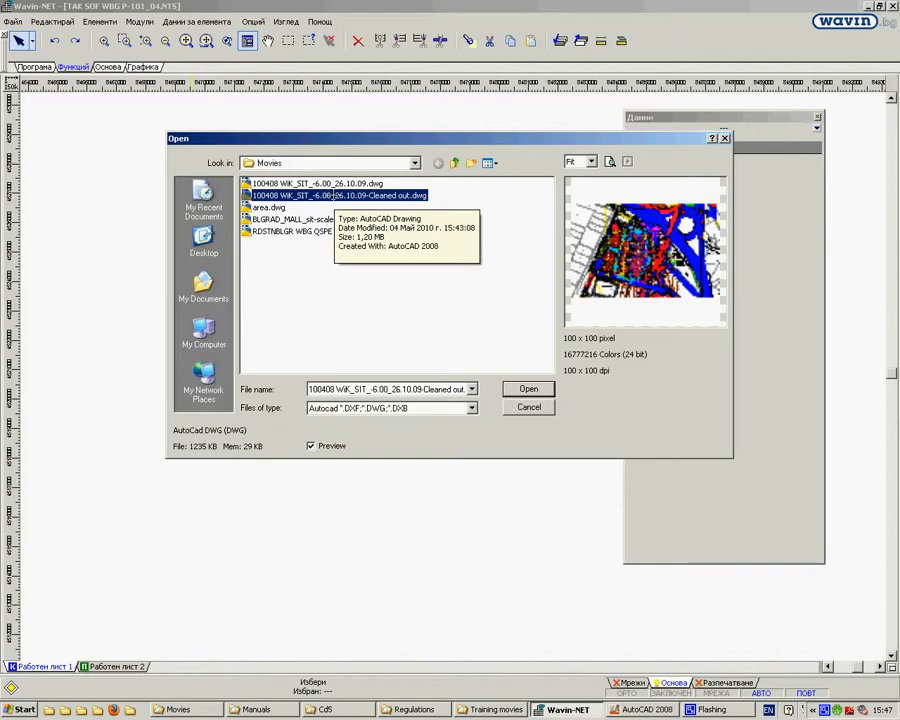
{"action": "left_click", "coordinate": [537, 389]}
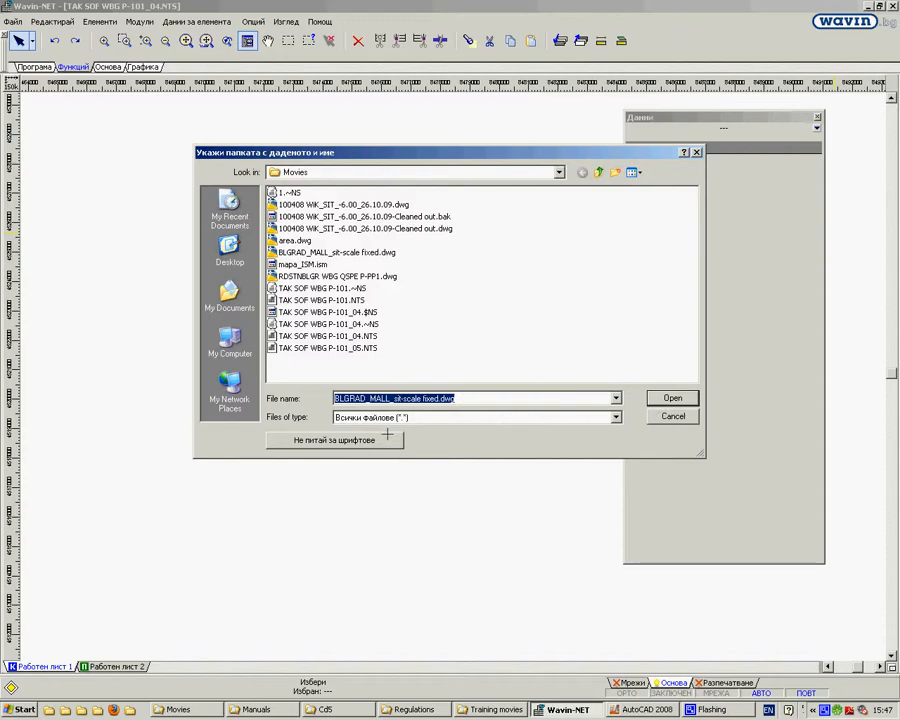
Step: Try to accept the suggested file for the missing fonts, and turn off font requests for the import
{"action": "left_click", "coordinate": [678, 398]}
{"action": "left_click", "coordinate": [680, 398]}
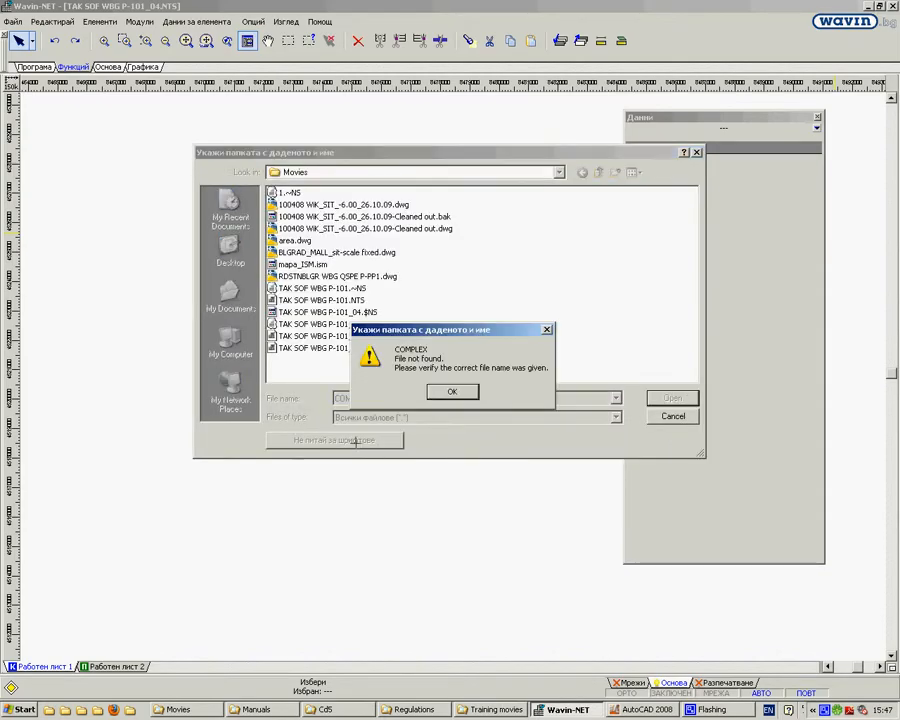
{"action": "left_click", "coordinate": [452, 392]}
{"action": "left_click", "coordinate": [386, 438]}
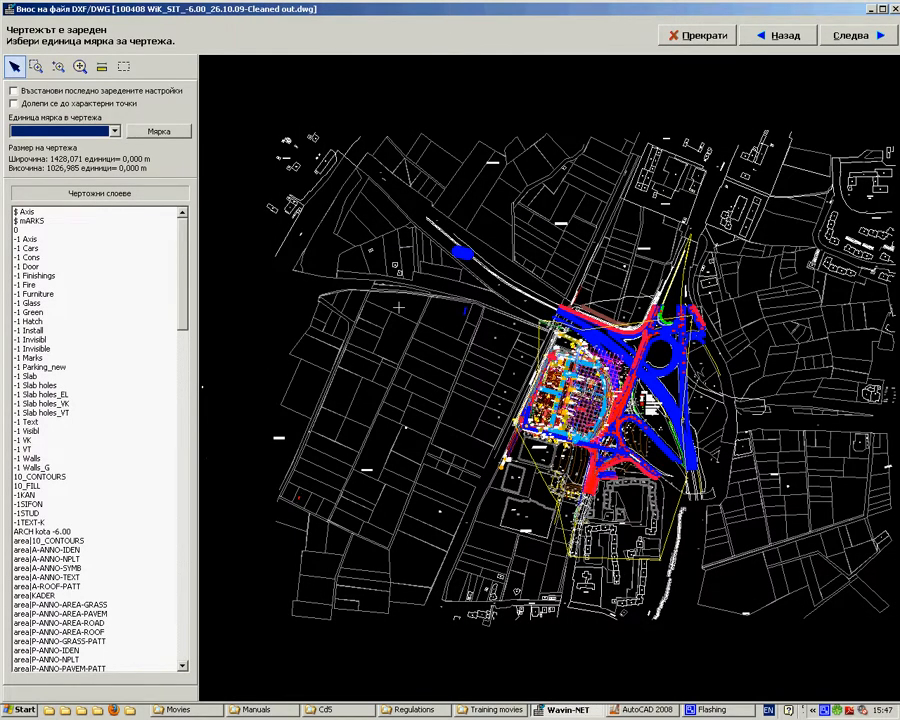
Step: Set the imported drawing's unit of measure to 1 [m]
{"action": "left_click", "coordinate": [114, 131]}
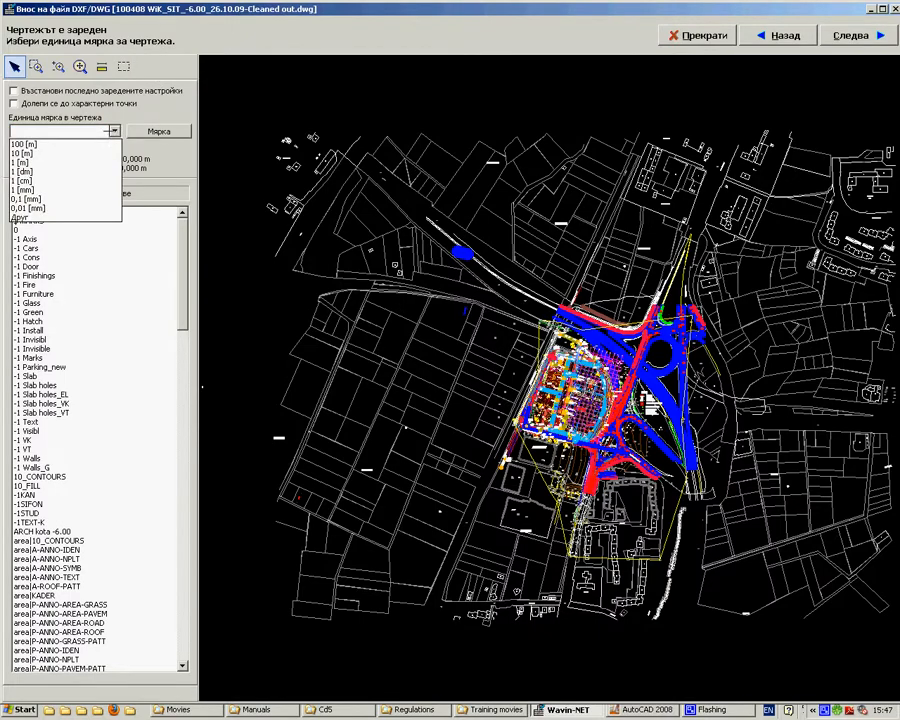
{"action": "left_click", "coordinate": [22, 162]}
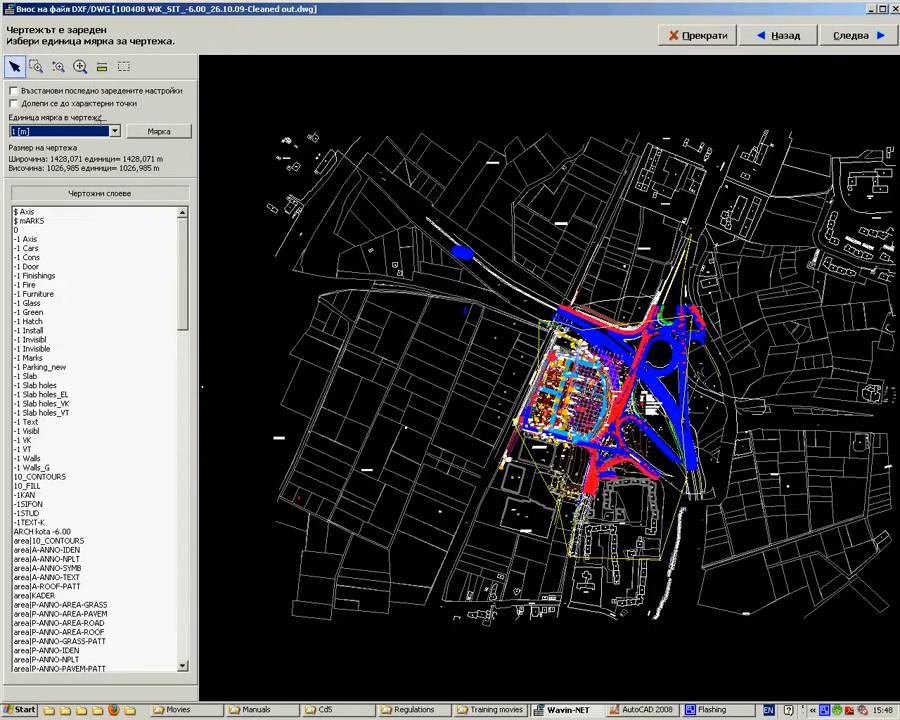
{"action": "left_click", "coordinate": [115, 131]}
{"action": "left_click", "coordinate": [117, 132]}
Step: Examine the list of drawing layers in the import, highlighting the -1 Install layer, and check the unit choices
{"action": "left_click", "coordinate": [48, 328]}
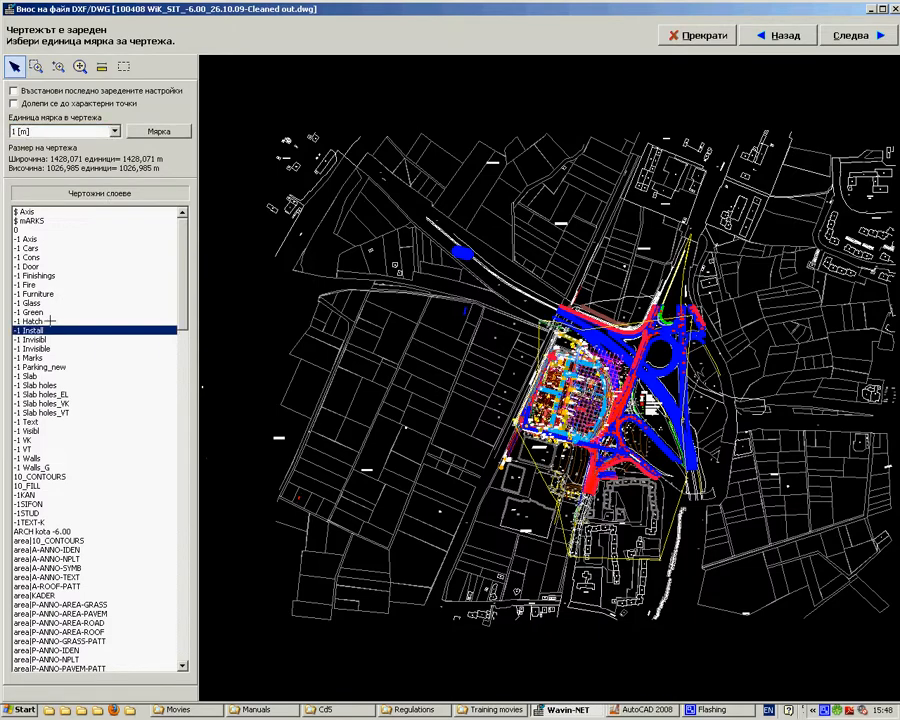
{"action": "scroll", "coordinate": [213, 488], "scroll_direction": "down", "scroll_amount": 20}
{"action": "left_click_drag", "start_coordinate": [213, 488], "coordinate": [185, 231]}
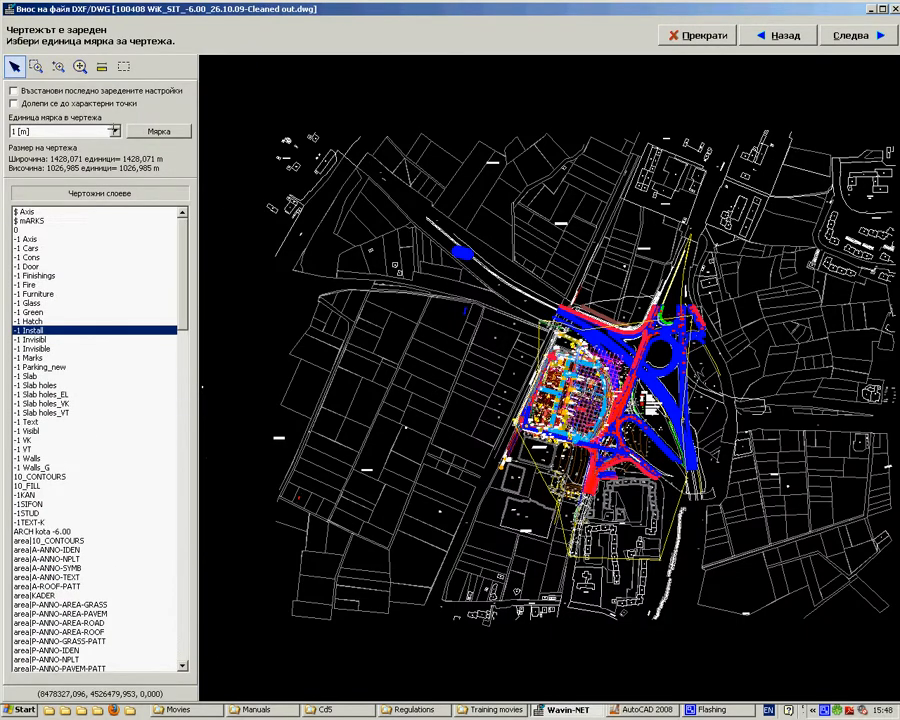
{"action": "left_click", "coordinate": [114, 130]}
{"action": "left_click", "coordinate": [114, 130]}
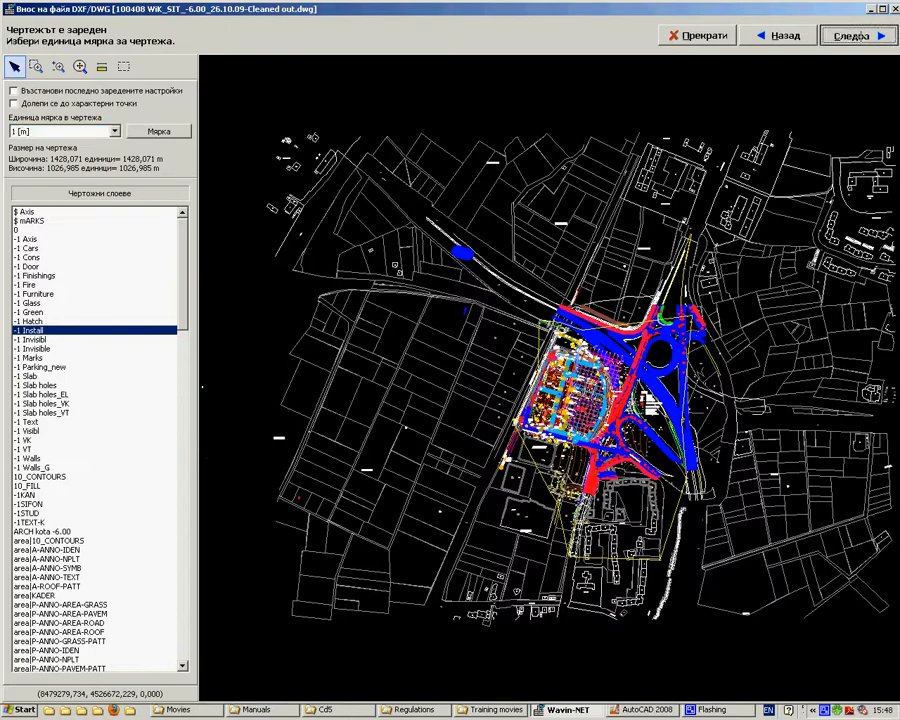
Step: Continue to the layer selection and exclude the $ mARKS and -1 Cons layers from the import
{"action": "left_click", "coordinate": [851, 35]}
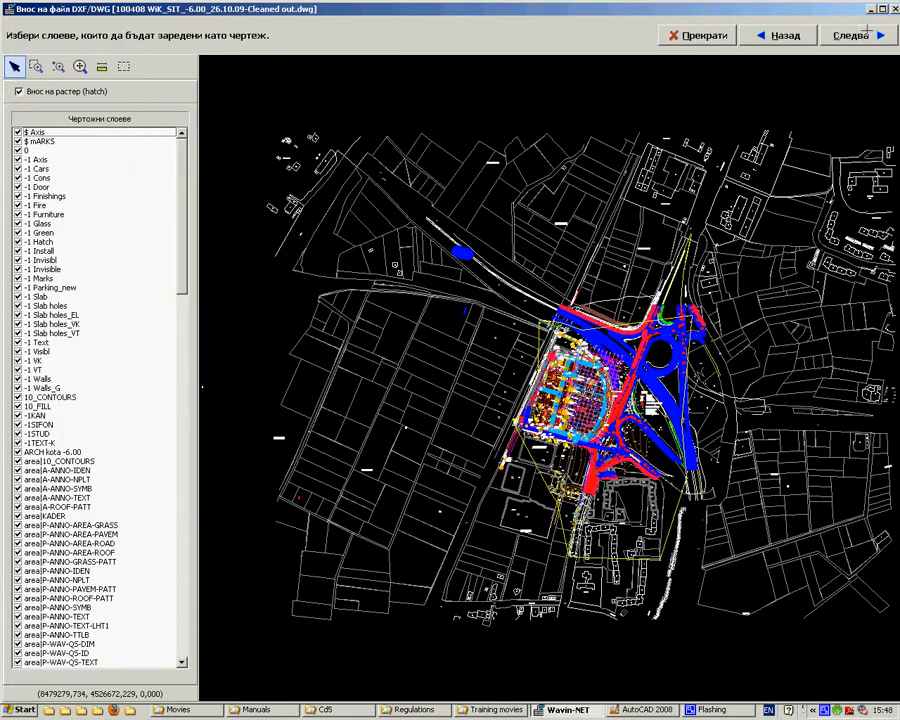
{"action": "left_click", "coordinate": [18, 91]}
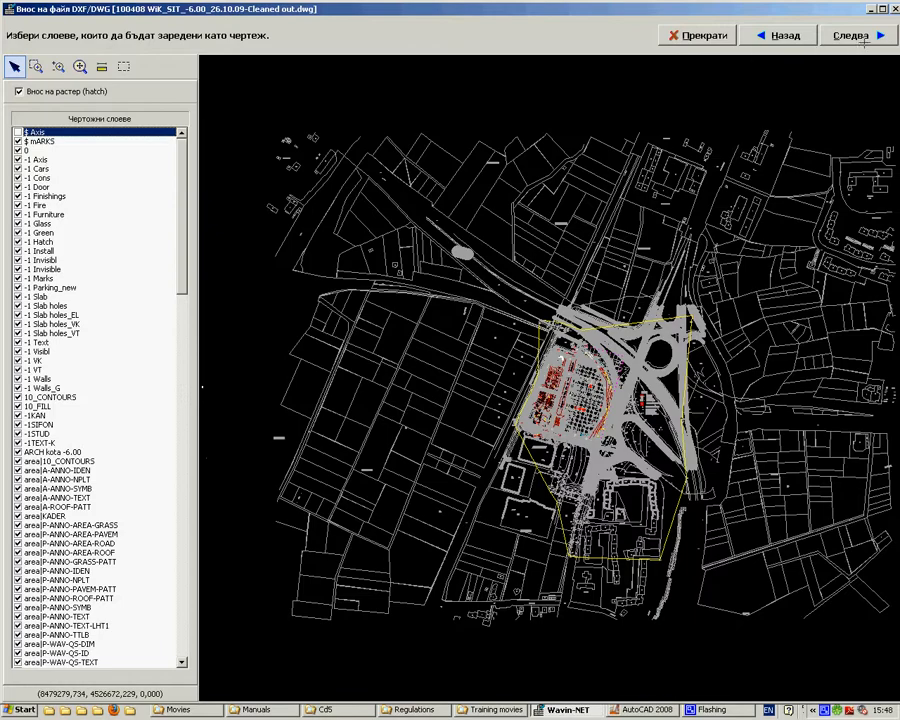
{"action": "left_click", "coordinate": [18, 141]}
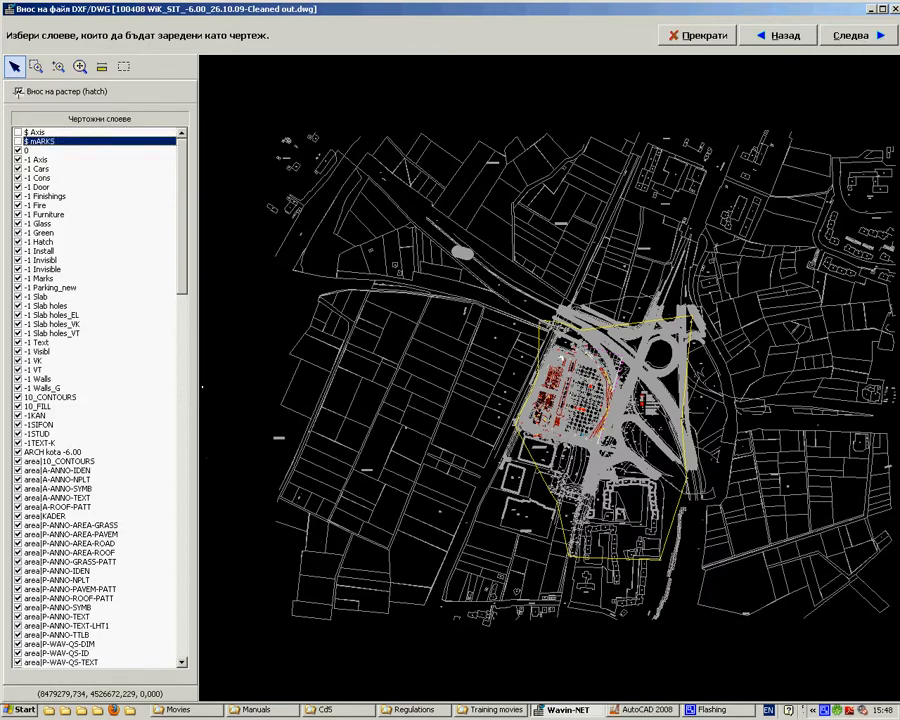
{"action": "left_click", "coordinate": [18, 91]}
{"action": "left_click", "coordinate": [18, 132]}
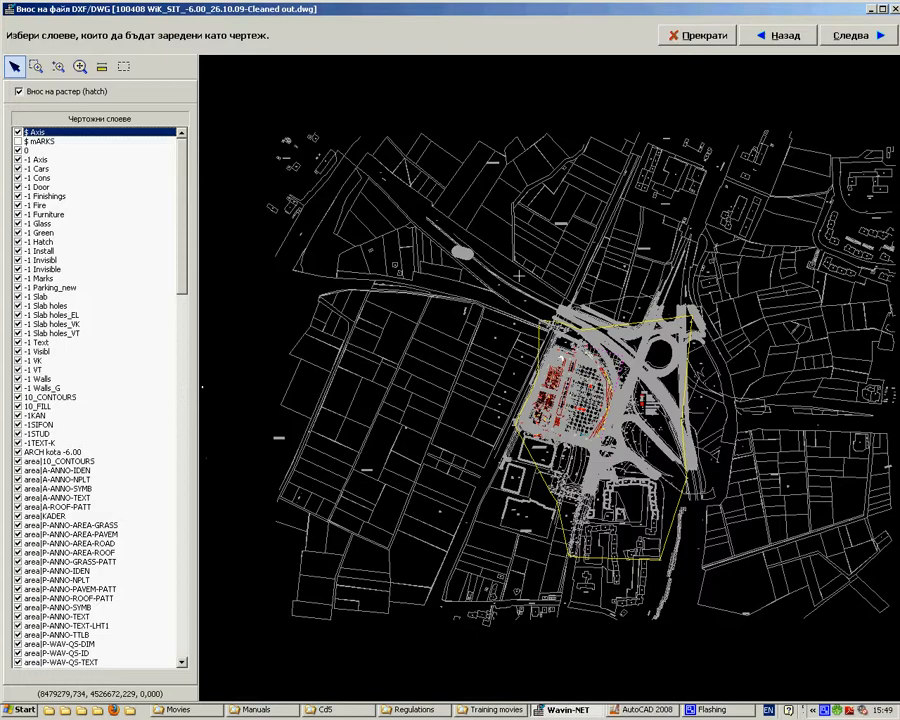
{"action": "left_click", "coordinate": [18, 178]}
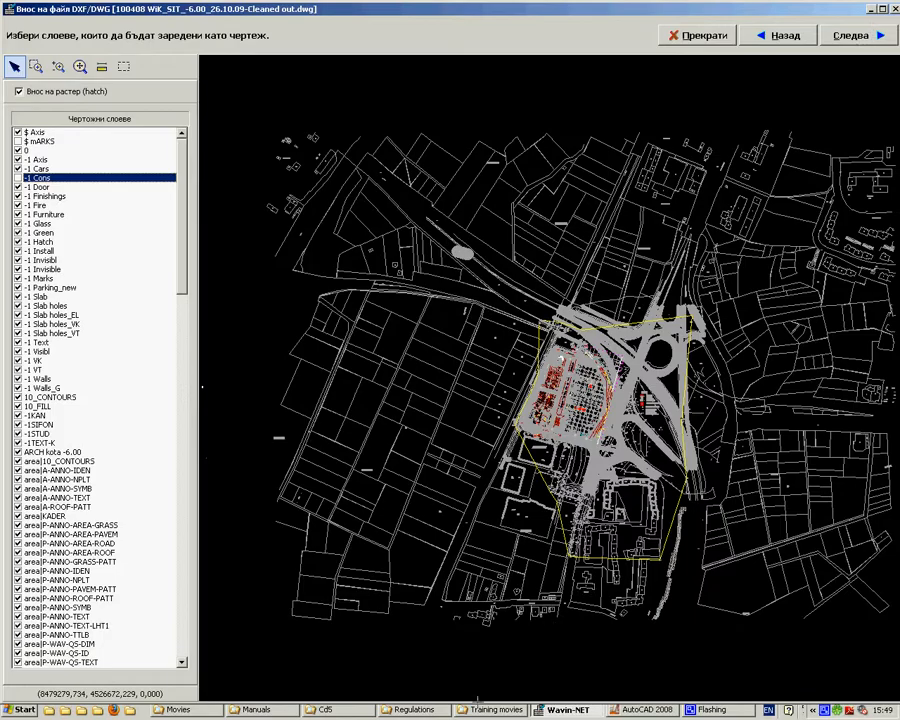
Step: Switch to the Cd5 folder, open sad.pdf in Adobe Reader, and follow its contents link to regulation 5.Д.2 (Наредба № 8)
{"action": "left_click", "coordinate": [342, 711]}
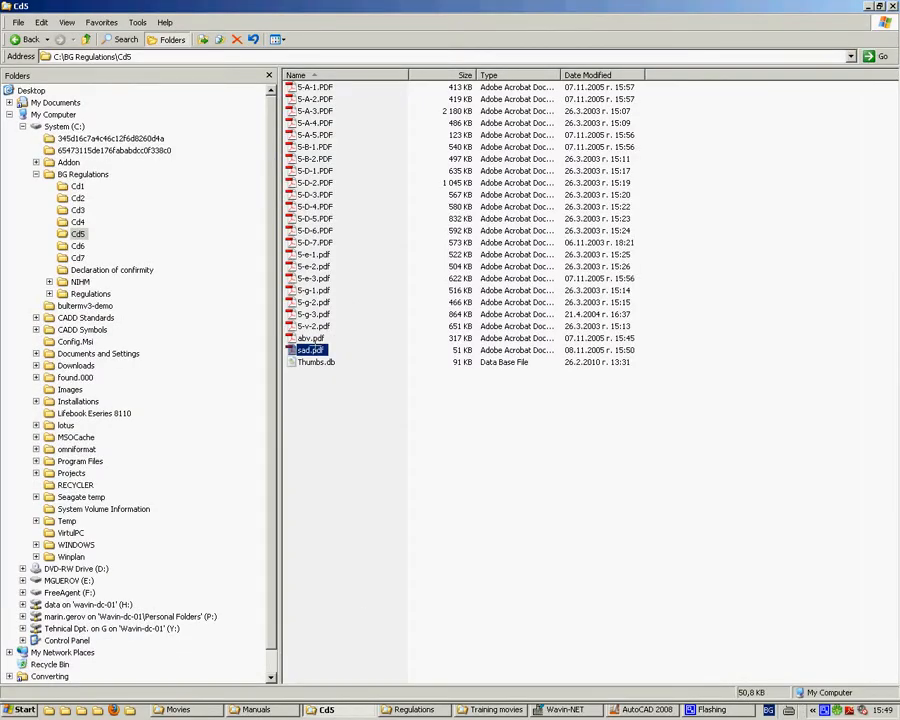
{"action": "double_click", "coordinate": [312, 350]}
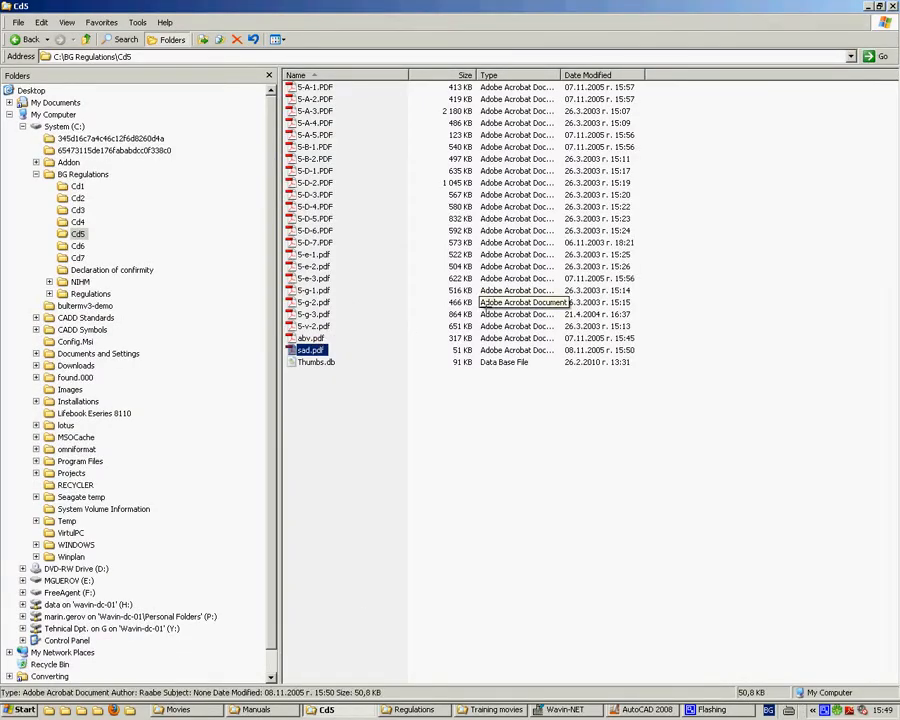
{"action": "scroll", "coordinate": [318, 488], "scroll_direction": "down", "scroll_amount": 4}
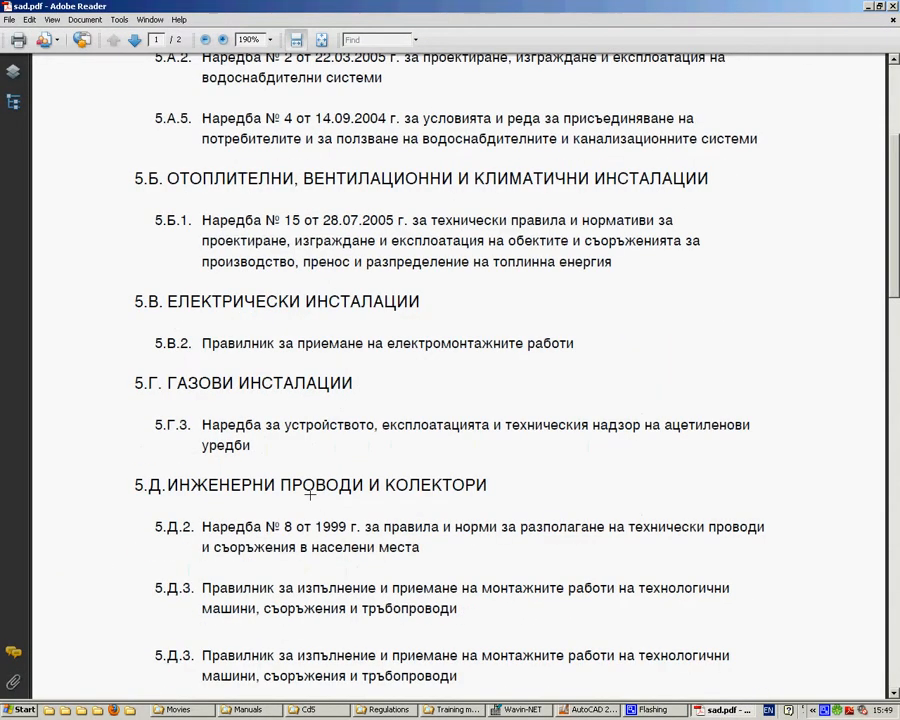
{"action": "left_click", "coordinate": [303, 508]}
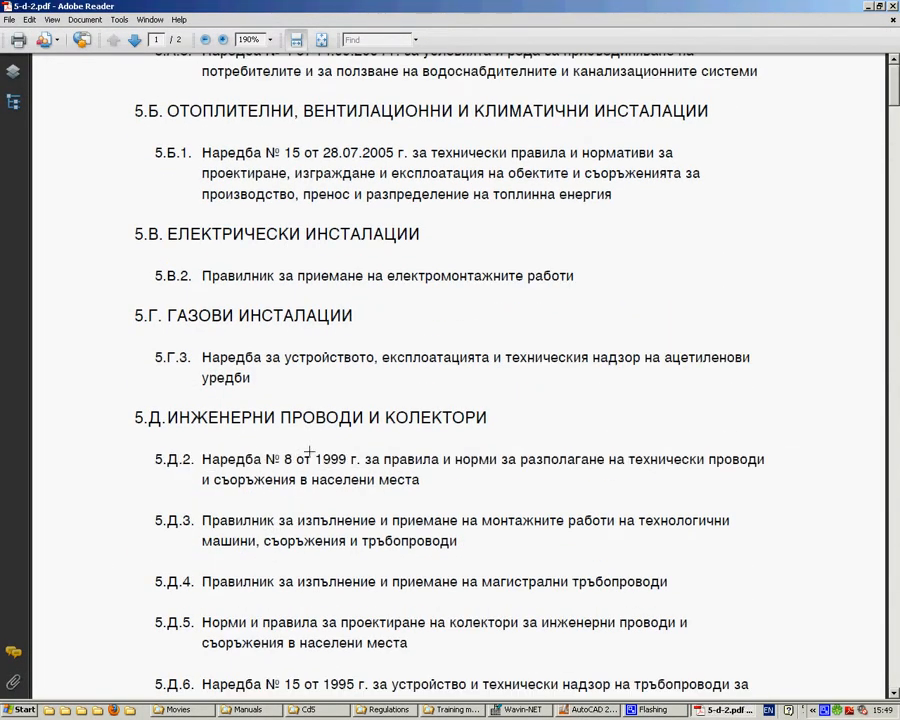
Step: Rotate the regulation's pages and examine the horizontal clearance table in Приложение №1, highlighting the Водопровод values towards Канализация
{"action": "left_click", "coordinate": [321, 41]}
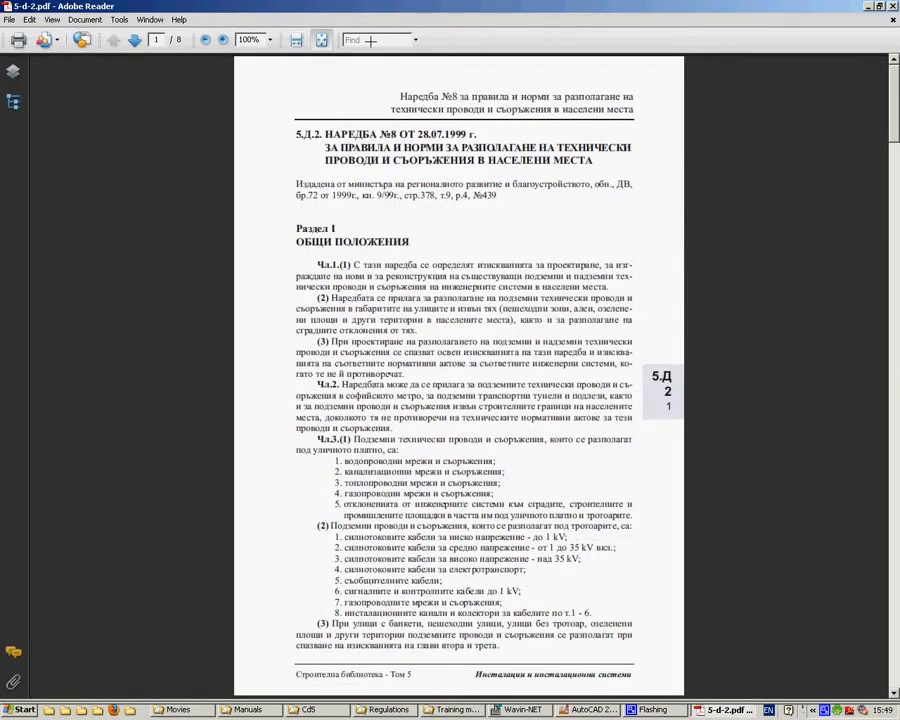
{"action": "key", "text": "ctrl+shift+plus"}
{"action": "scroll", "coordinate": [508, 214], "scroll_direction": "down", "scroll_amount": 3}
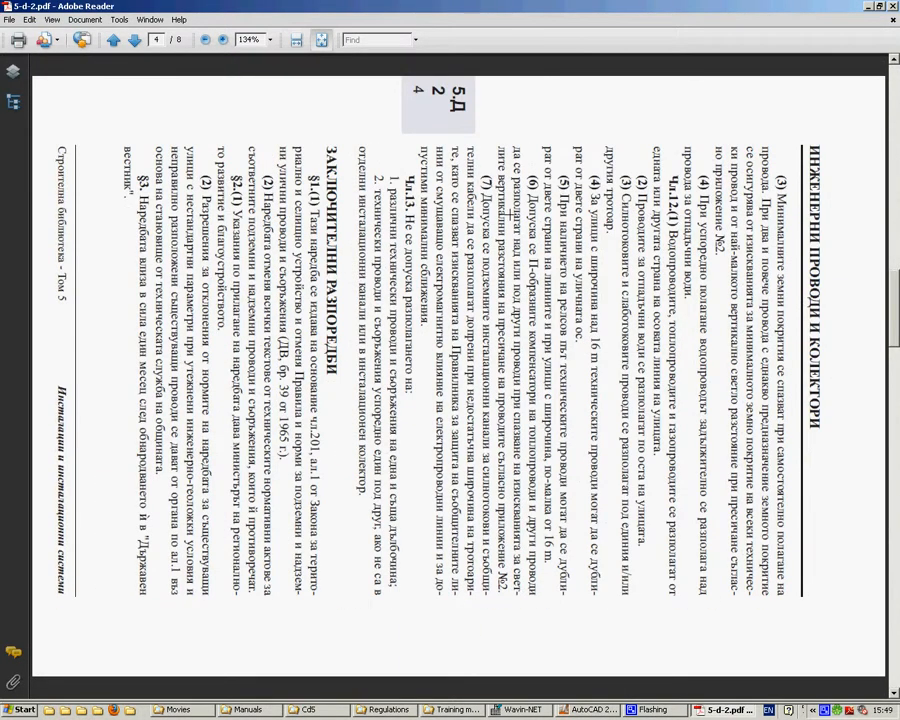
{"action": "scroll", "coordinate": [360, 152], "scroll_direction": "down", "scroll_amount": 1}
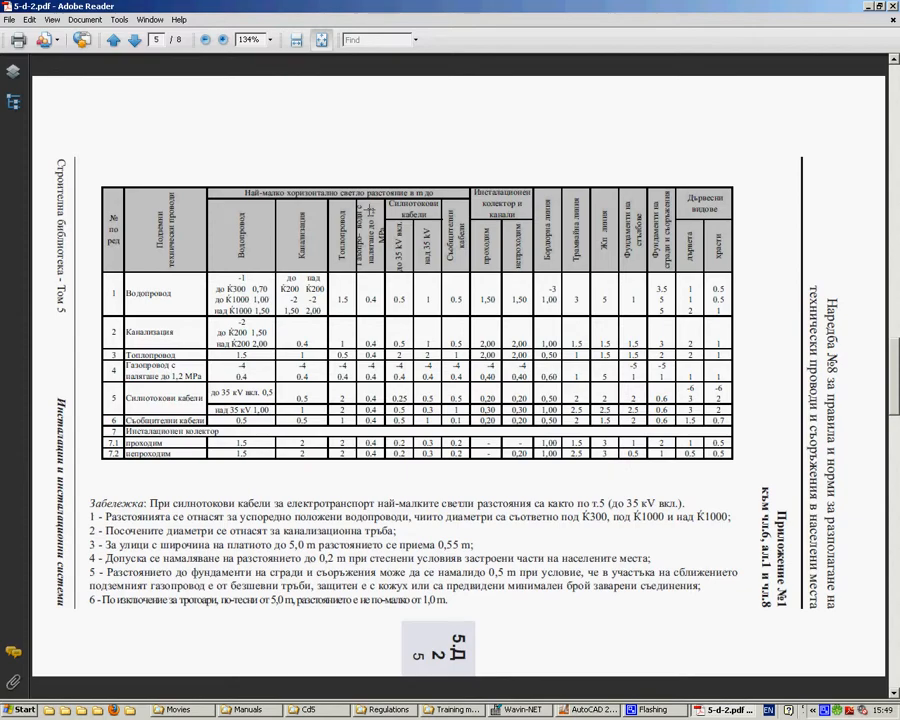
{"action": "scroll", "coordinate": [305, 195], "scroll_direction": "down", "scroll_amount": 2}
{"action": "scroll", "coordinate": [305, 195], "scroll_direction": "up", "scroll_amount": 1}
{"action": "scroll", "coordinate": [310, 215], "scroll_direction": "up", "scroll_amount": 1}
{"action": "double_click", "coordinate": [124, 293]}
{"action": "left_click_drag", "start_coordinate": [287, 281], "coordinate": [318, 305]}
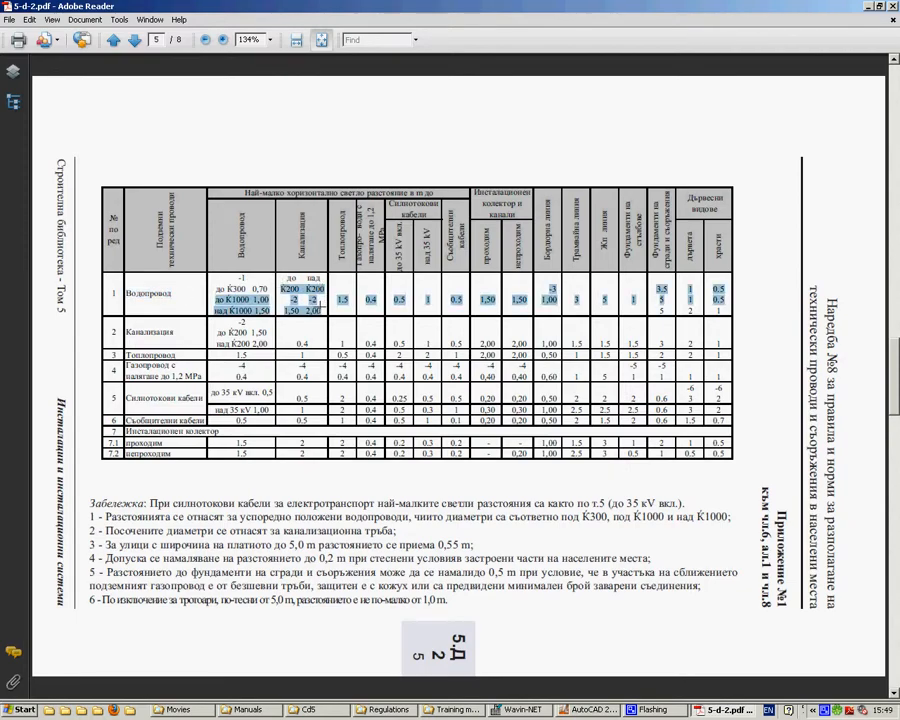
Step: Examine the vertical clearance and laying depth table in Приложение №2, highlighting the Водопровод, Канализация and Топлопровод rows
{"action": "scroll", "coordinate": [280, 274], "scroll_direction": "down", "scroll_amount": 10}
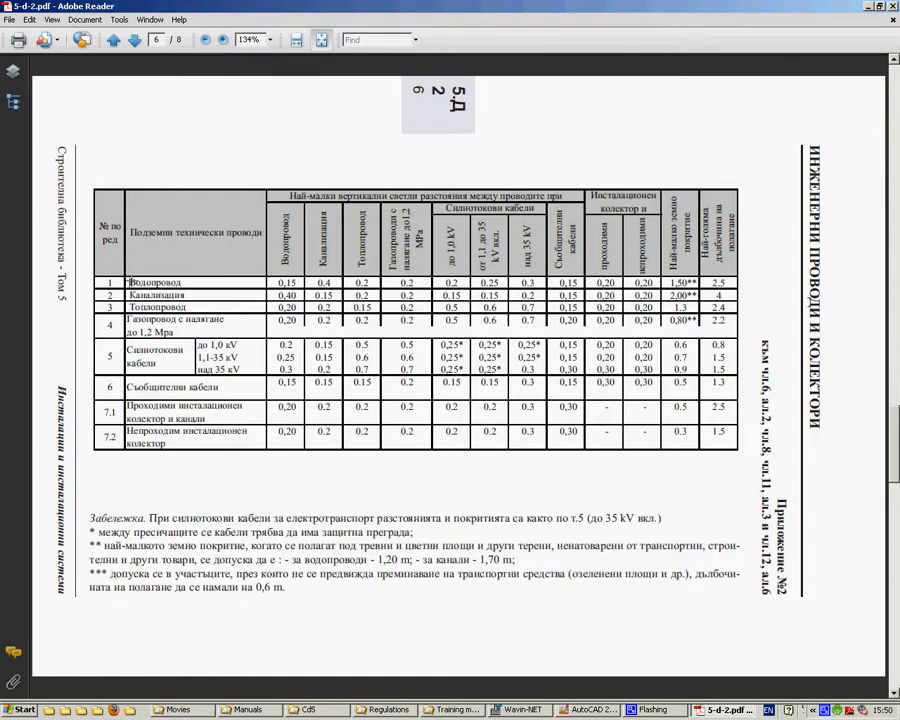
{"action": "left_click_drag", "start_coordinate": [130, 283], "coordinate": [190, 279]}
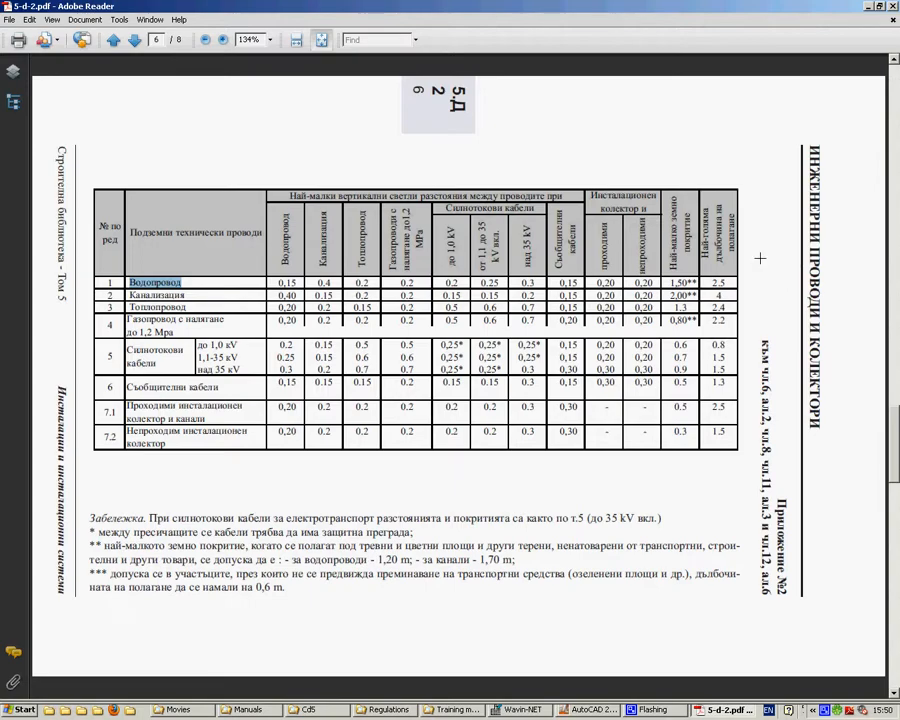
{"action": "left_click_drag", "start_coordinate": [724, 285], "coordinate": [711, 283]}
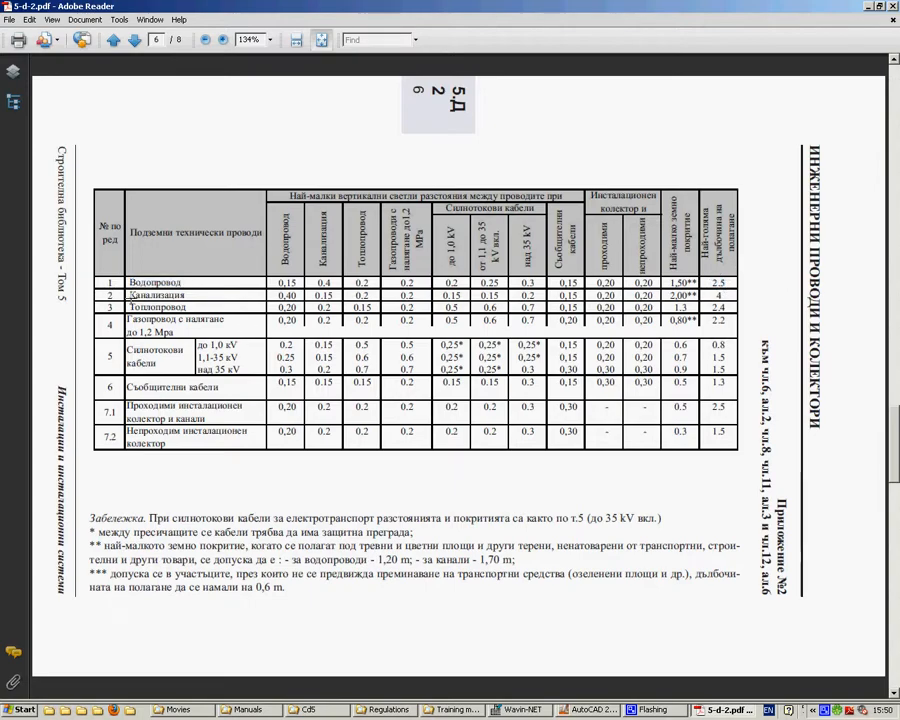
{"action": "left_click_drag", "start_coordinate": [129, 296], "coordinate": [186, 296]}
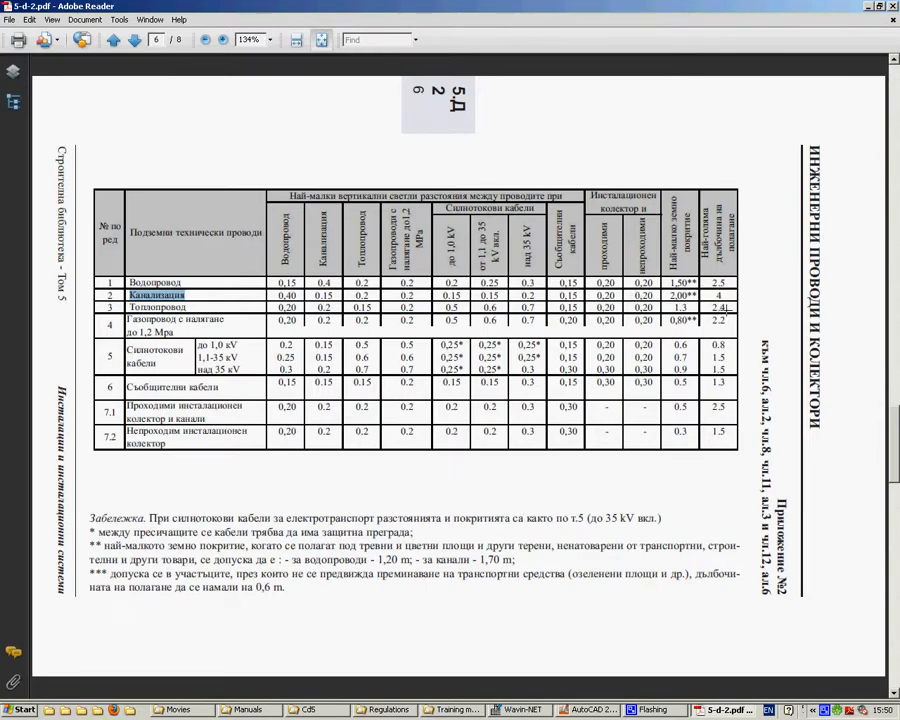
{"action": "left_click_drag", "start_coordinate": [728, 307], "coordinate": [270, 284]}
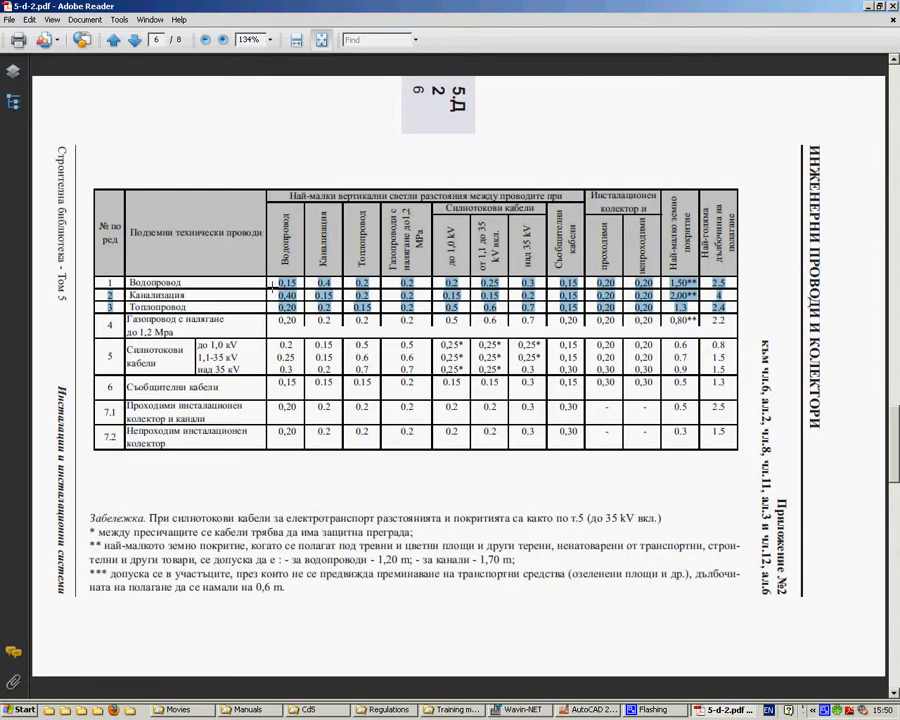
{"action": "double_click", "coordinate": [157, 307]}
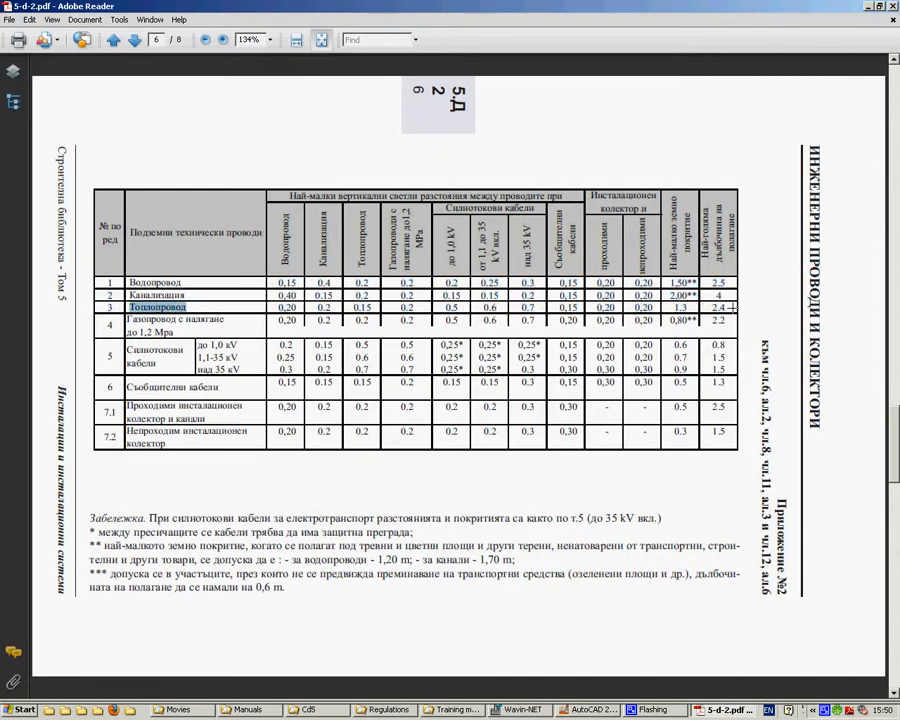
{"action": "left_click", "coordinate": [727, 307]}
{"action": "double_click", "coordinate": [719, 296]}
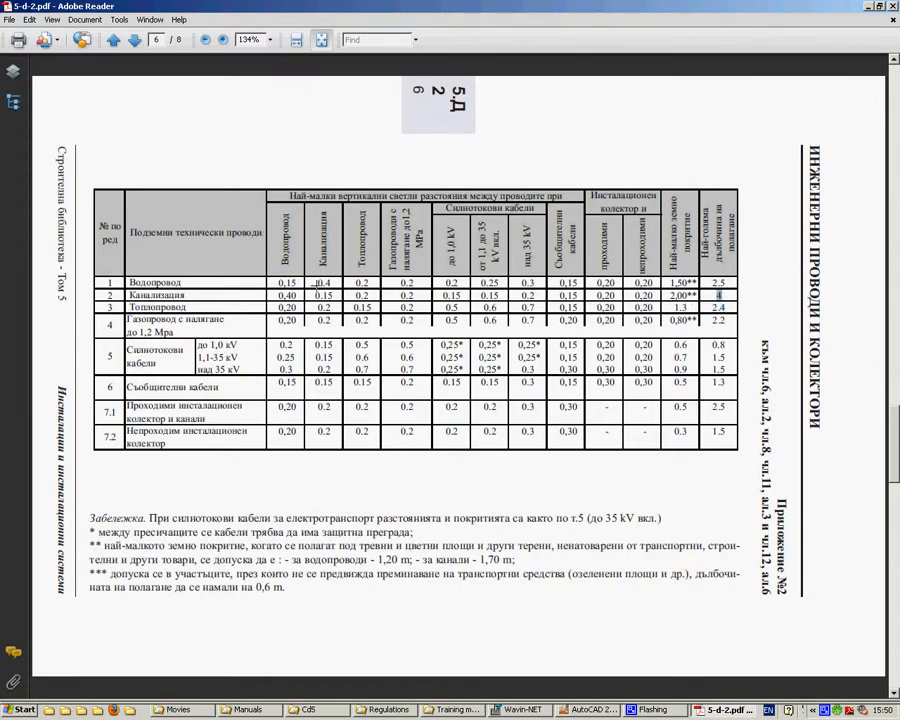
{"action": "left_click_drag", "start_coordinate": [316, 283], "coordinate": [334, 283]}
Step: Switch back to Wavin-NET, leave hatches out of the import, and start converting the drawing
{"action": "left_click", "coordinate": [527, 710]}
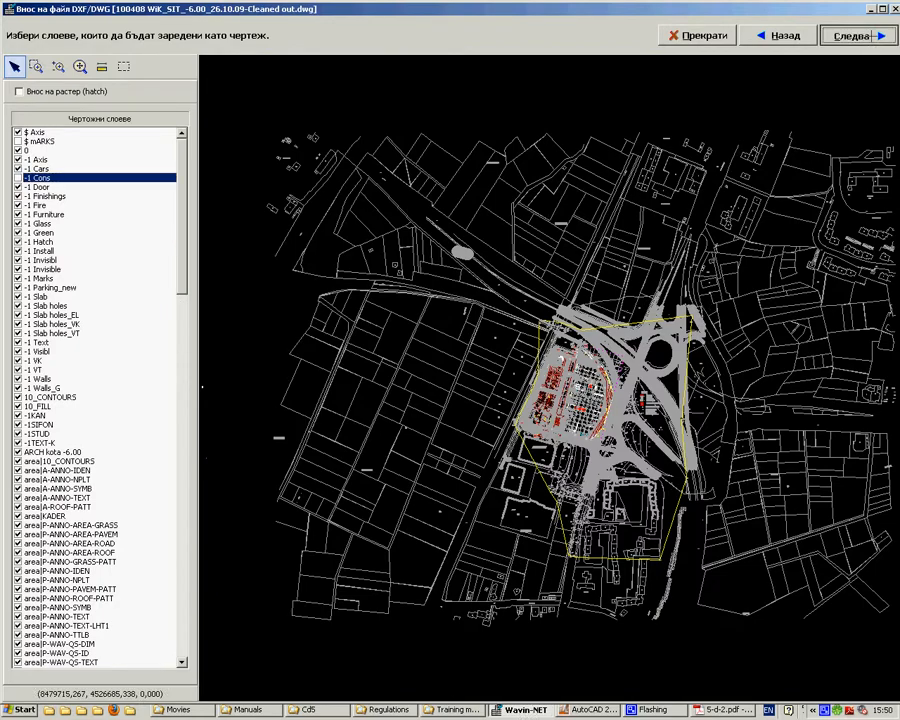
{"action": "left_click", "coordinate": [855, 36]}
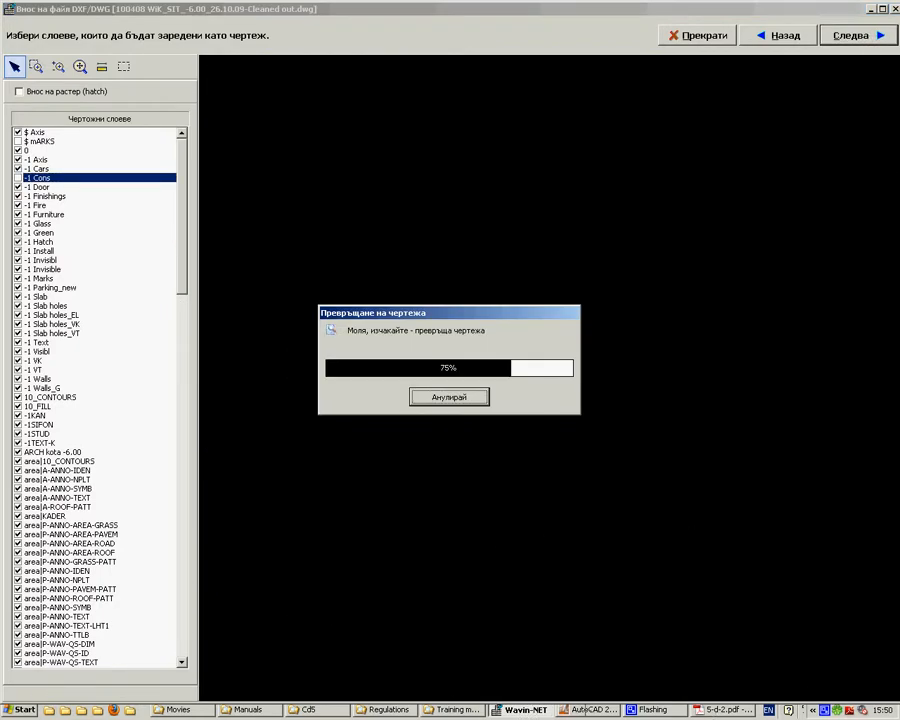
Step: Return to 5-d-2.pdf in Adobe Reader and examine the example pipe layouts for class III and class VI streets, rotating the page upright
{"action": "left_click", "coordinate": [733, 709]}
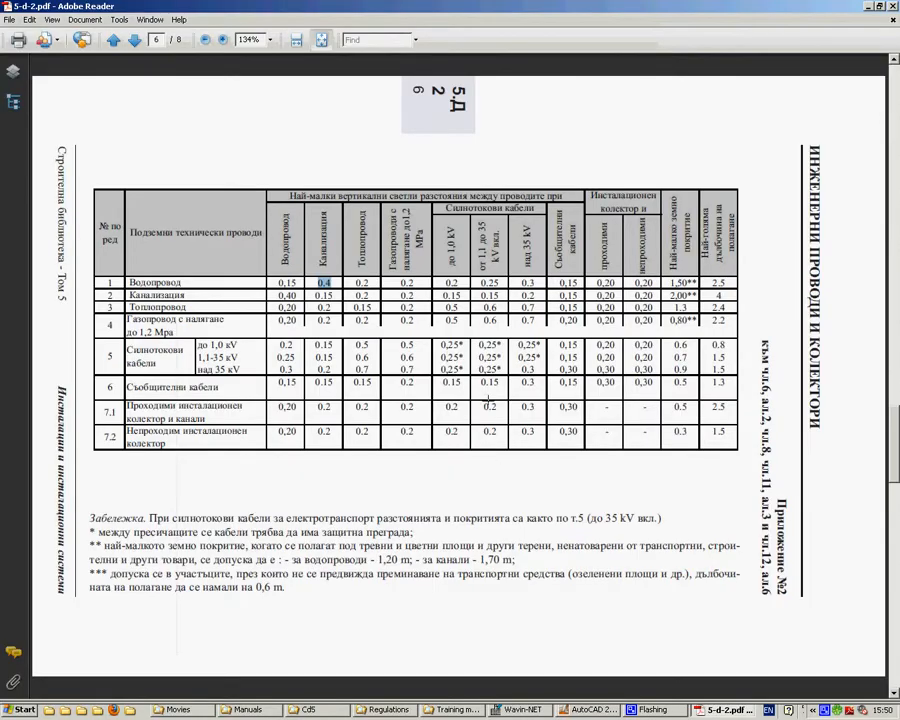
{"action": "scroll", "coordinate": [611, 403], "scroll_direction": "up", "scroll_amount": 2}
{"action": "scroll", "coordinate": [613, 403], "scroll_direction": "down", "scroll_amount": 1}
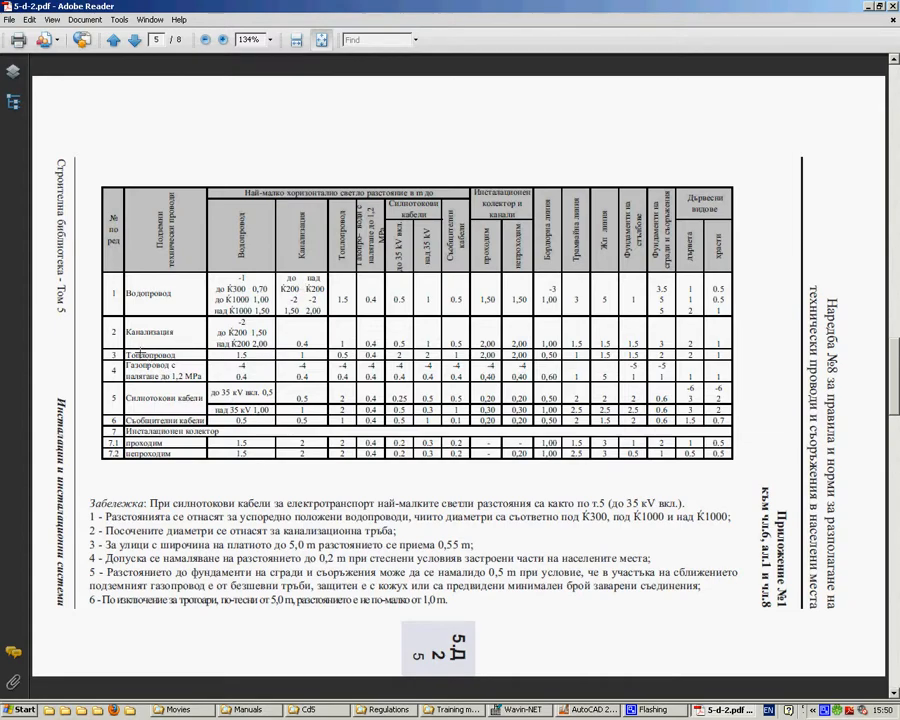
{"action": "scroll", "coordinate": [520, 396], "scroll_direction": "down", "scroll_amount": 2}
{"action": "scroll", "coordinate": [600, 480], "scroll_direction": "down", "scroll_amount": 1}
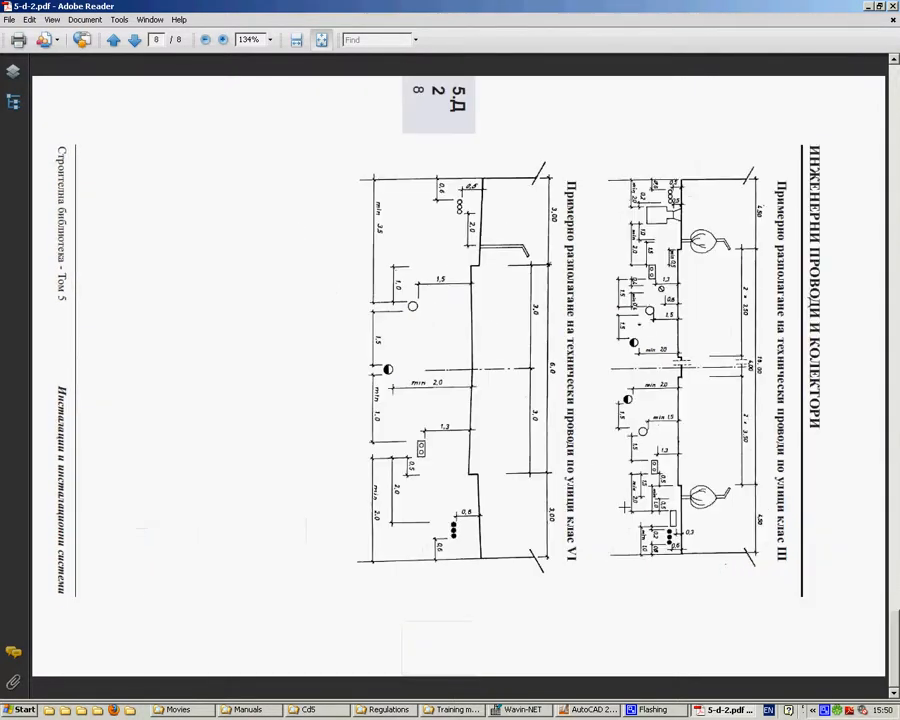
{"action": "key", "text": "ctrl+shift+minus"}
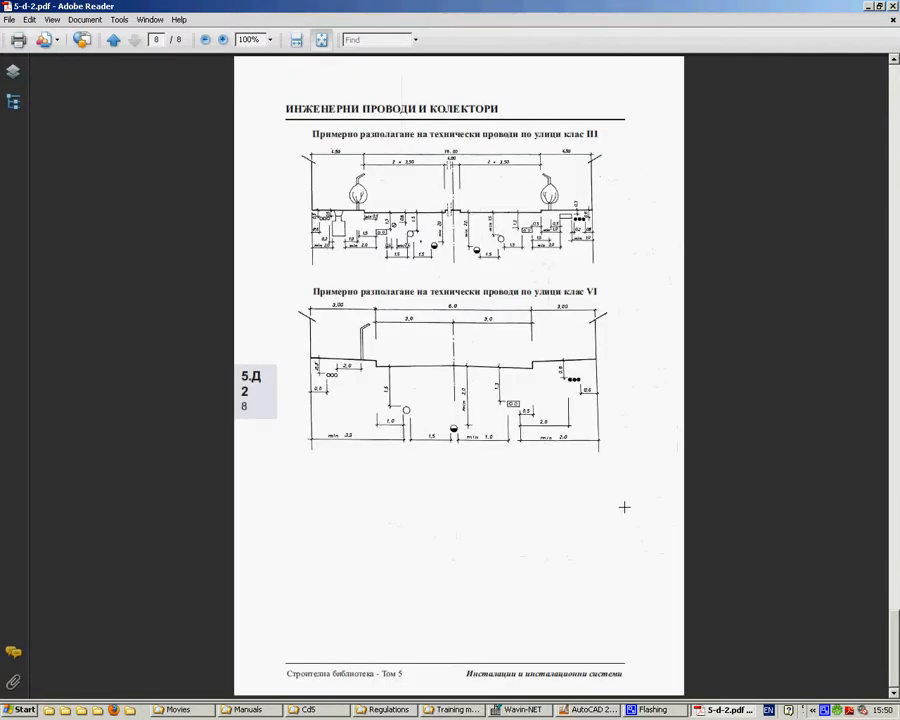
{"action": "scroll", "coordinate": [422, 164], "scroll_direction": "up", "scroll_amount": 1, "text": "ctrl"}
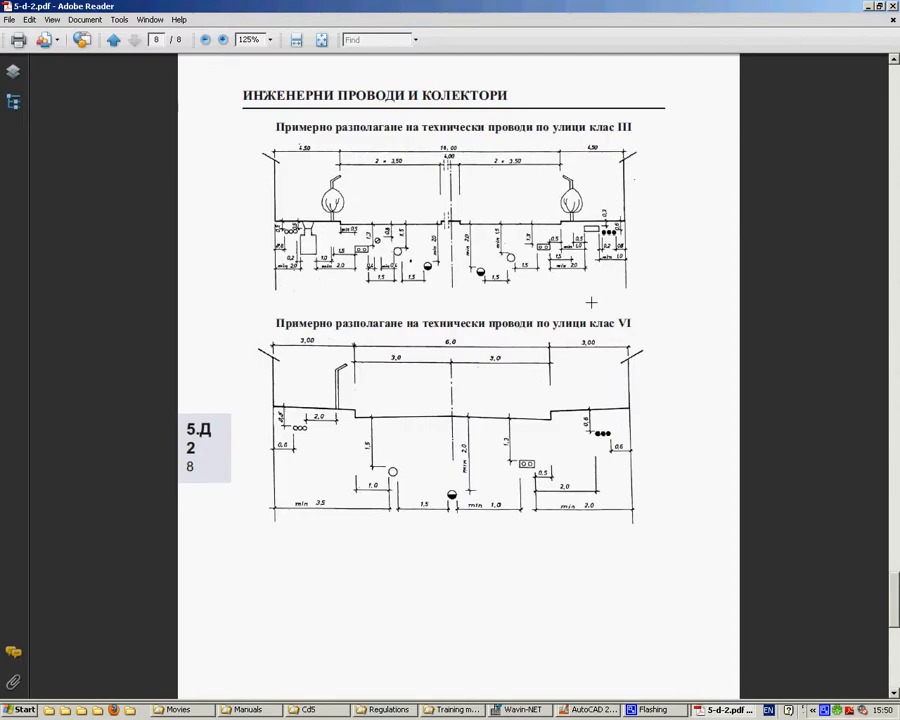
{"action": "scroll", "coordinate": [591, 302], "scroll_direction": "up", "scroll_amount": 1}
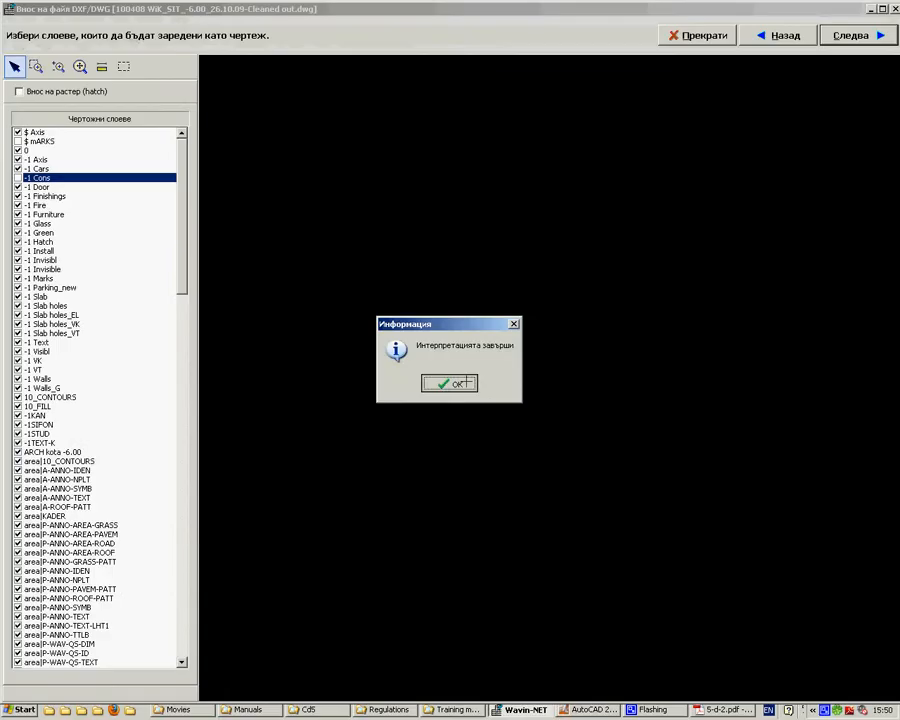
Step: Acknowledge the import's completion message and switch to Wavin-NET to view the whole imported underlay
{"action": "left_click", "coordinate": [452, 384]}
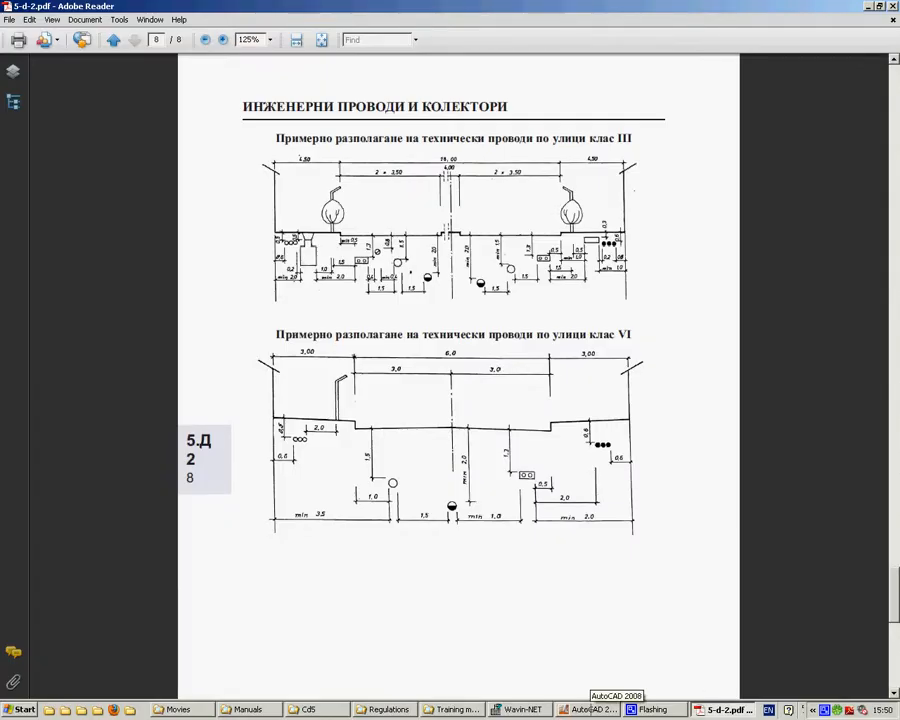
{"action": "left_click", "coordinate": [592, 709]}
{"action": "left_click", "coordinate": [517, 711]}
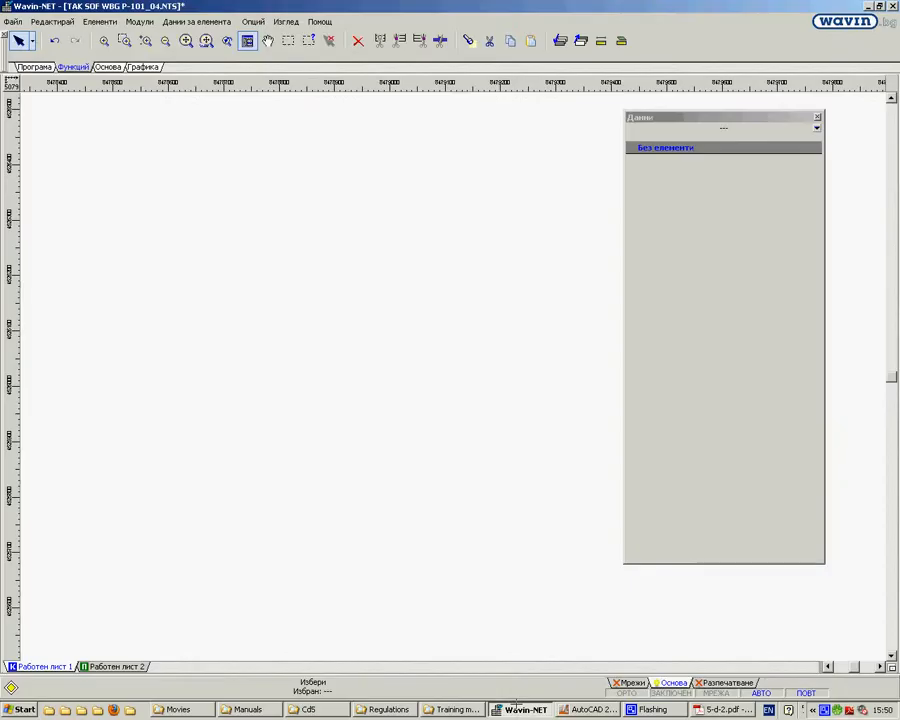
{"action": "scroll", "coordinate": [408, 247], "scroll_direction": "down", "scroll_amount": 1}
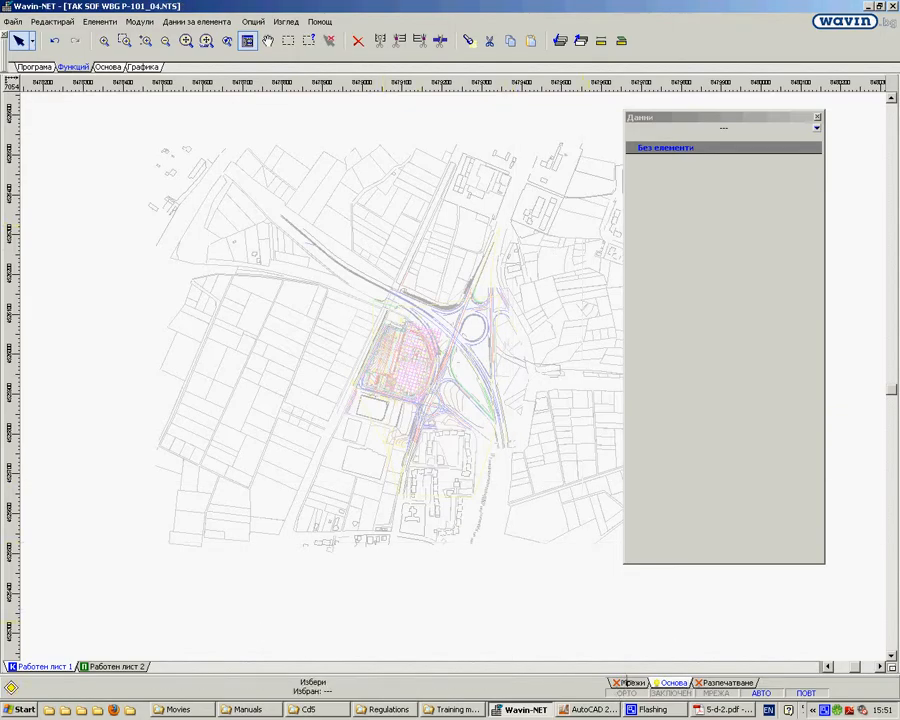
Step: Select the imported DWG/DXF underlay and switch its Видимост setting to Не and back to Да
{"action": "left_click", "coordinate": [372, 210]}
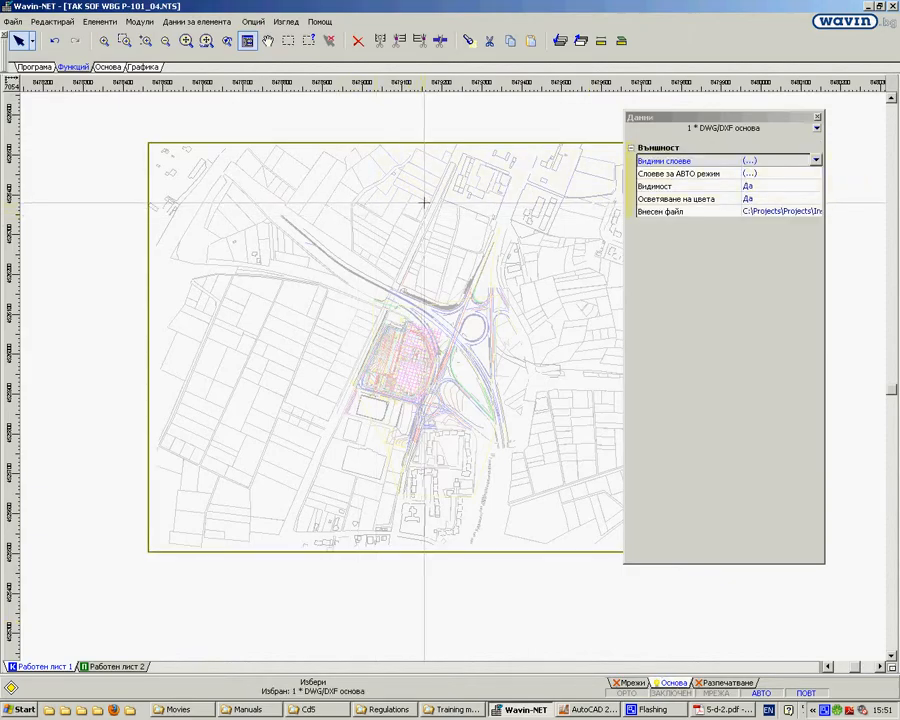
{"action": "scroll", "coordinate": [521, 313], "scroll_direction": "up", "scroll_amount": 1}
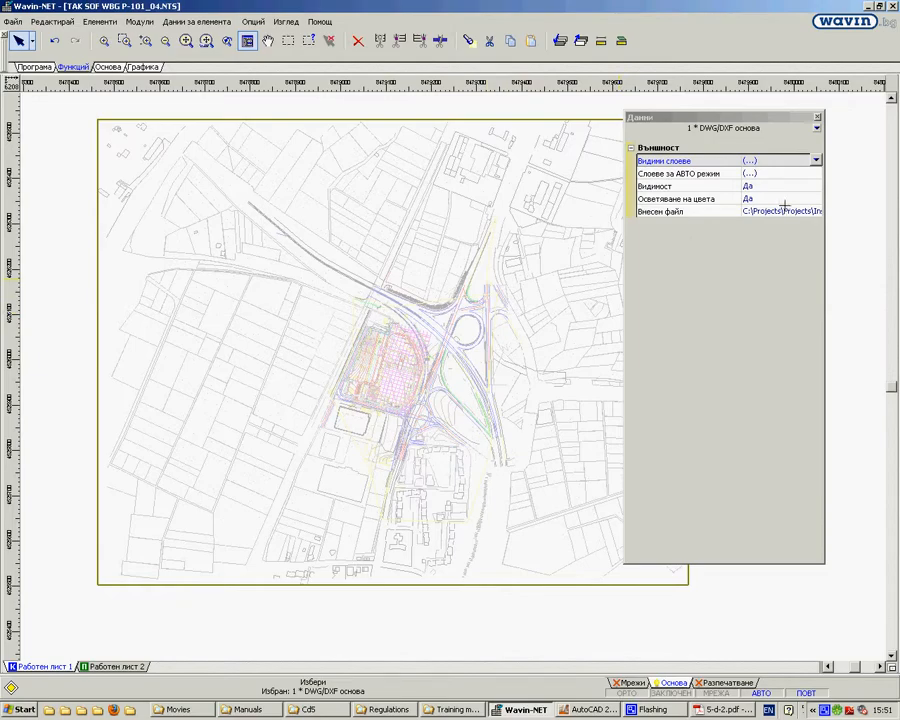
{"action": "left_click", "coordinate": [808, 186]}
{"action": "left_click", "coordinate": [816, 186]}
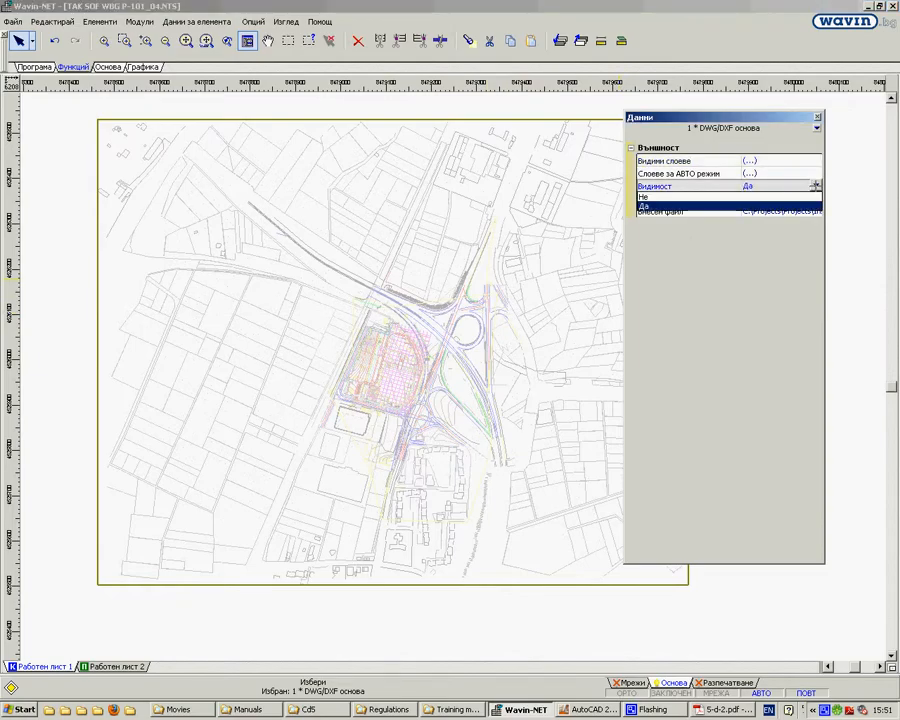
{"action": "left_click", "coordinate": [670, 201]}
{"action": "left_click", "coordinate": [816, 186]}
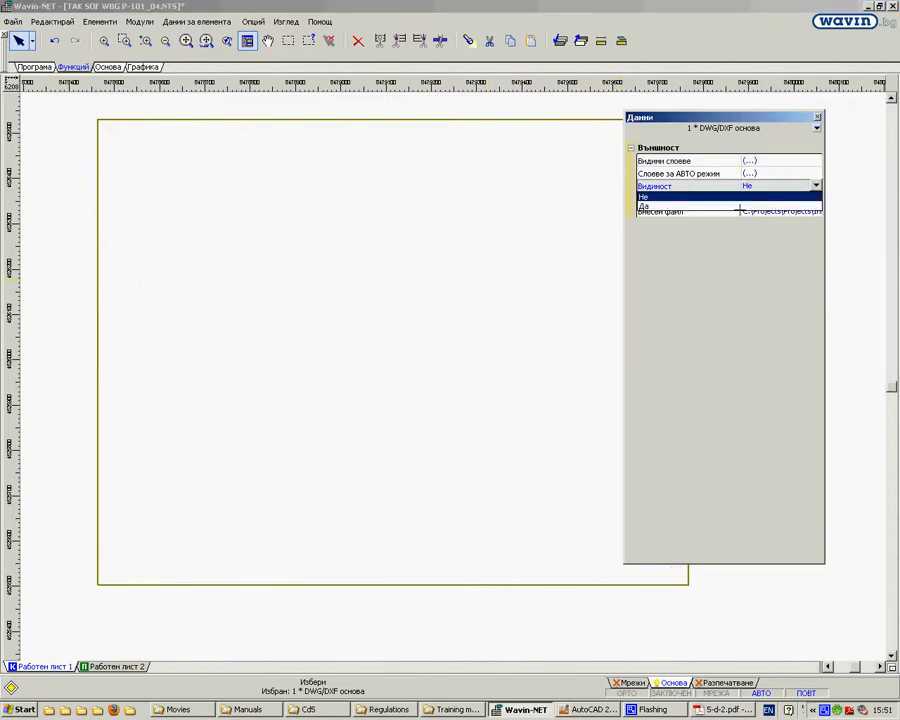
{"action": "left_click", "coordinate": [693, 205]}
Step: Set the underlay's Осветяване на цвета to Не, compare the full-strength colours around the building site, and restore it to Да
{"action": "left_click", "coordinate": [808, 199]}
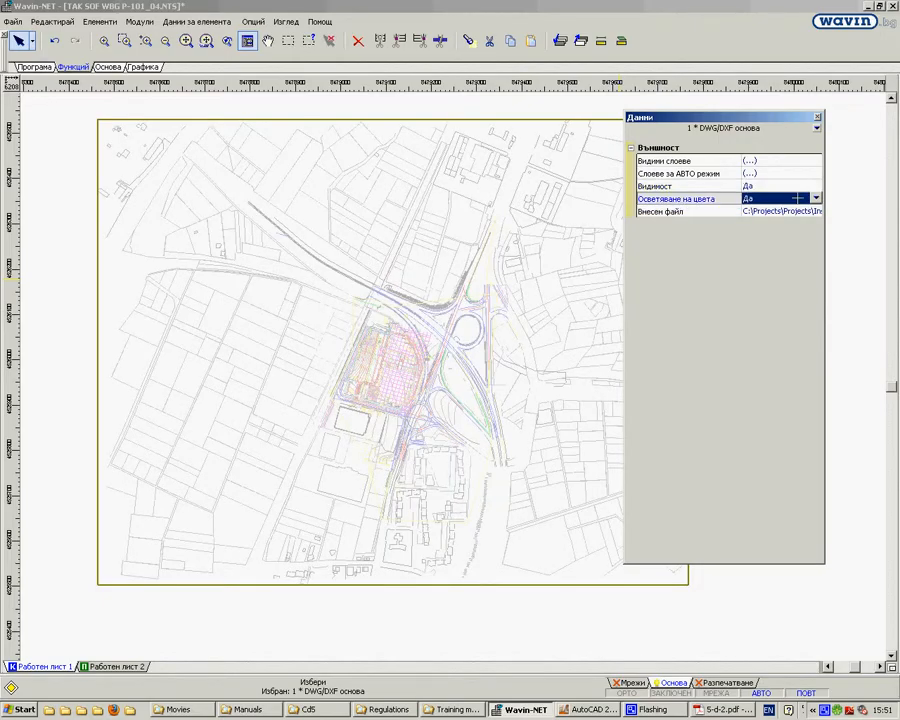
{"action": "left_click", "coordinate": [816, 199]}
{"action": "left_click", "coordinate": [660, 209]}
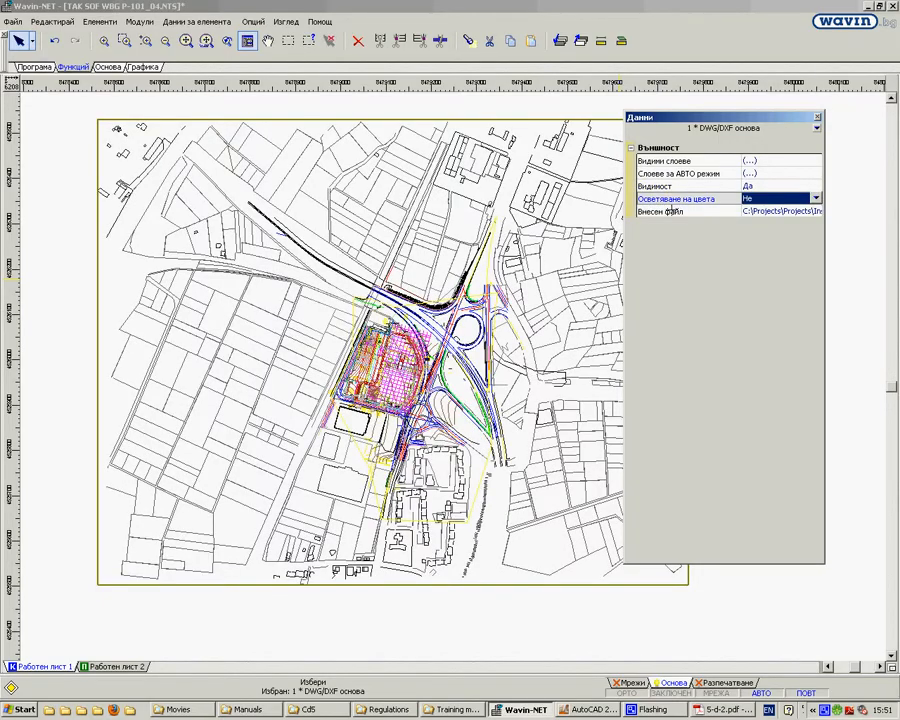
{"action": "scroll", "coordinate": [345, 398], "scroll_direction": "up", "scroll_amount": 1}
{"action": "scroll", "coordinate": [345, 398], "scroll_direction": "up", "scroll_amount": 4}
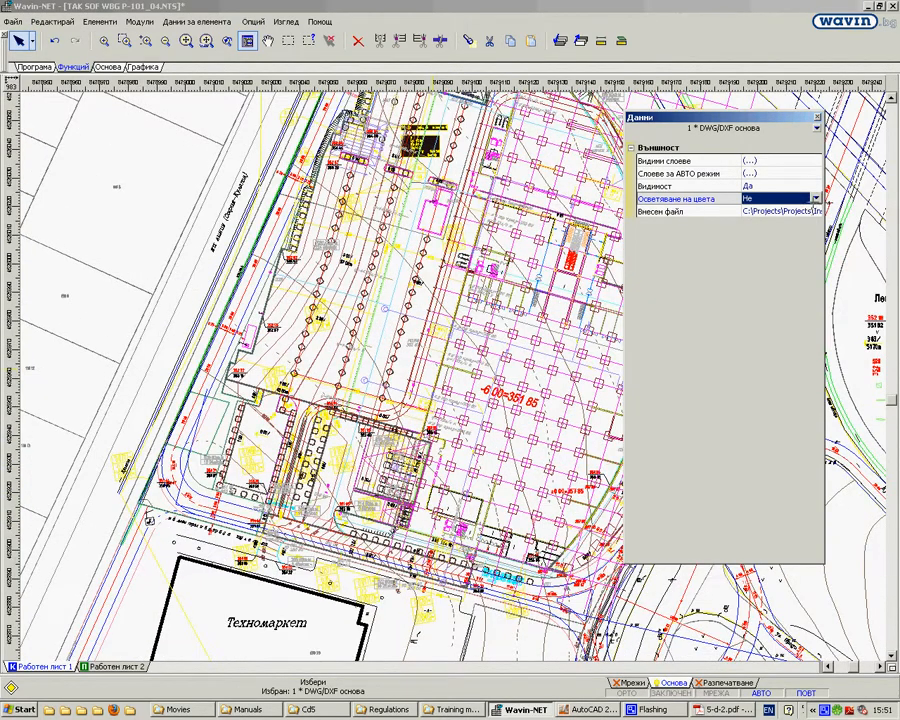
{"action": "left_click", "coordinate": [816, 199]}
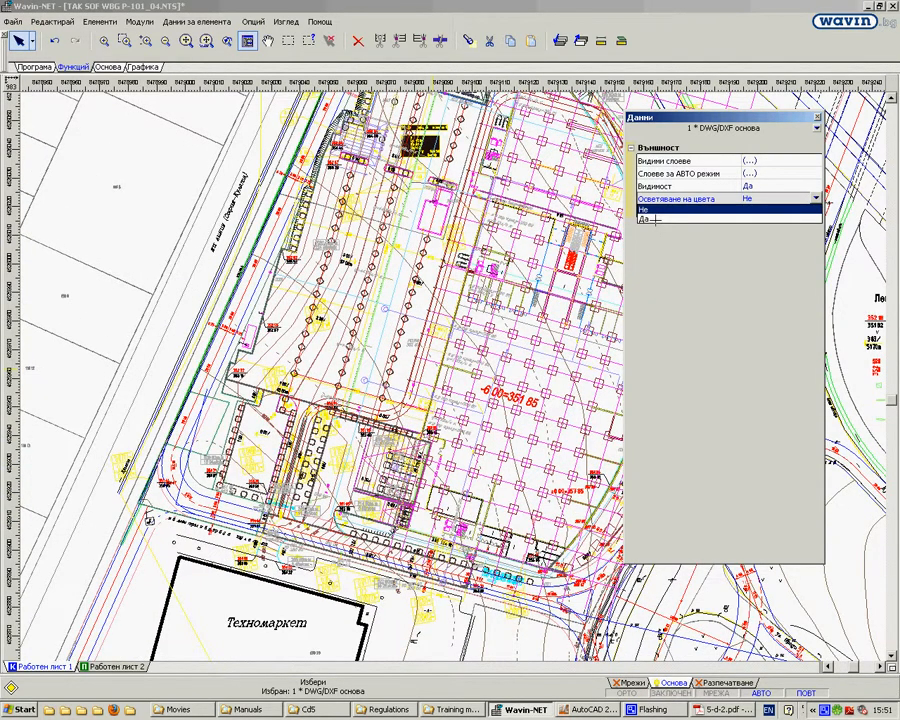
{"action": "left_click", "coordinate": [653, 218]}
{"action": "scroll", "coordinate": [311, 305], "scroll_direction": "down", "scroll_amount": 3}
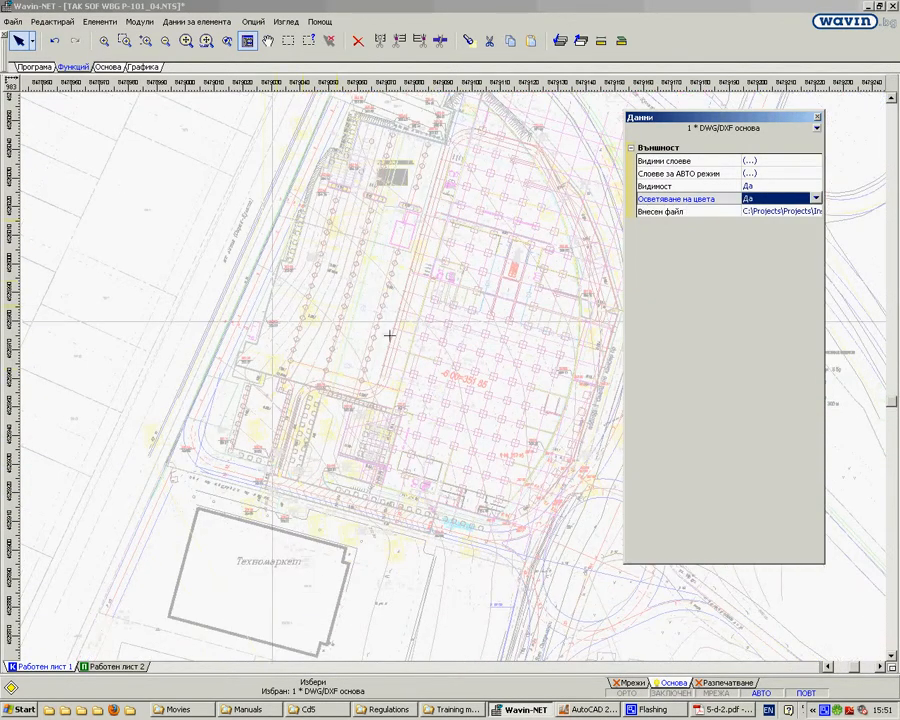
{"action": "scroll", "coordinate": [341, 171], "scroll_direction": "up", "scroll_amount": 1}
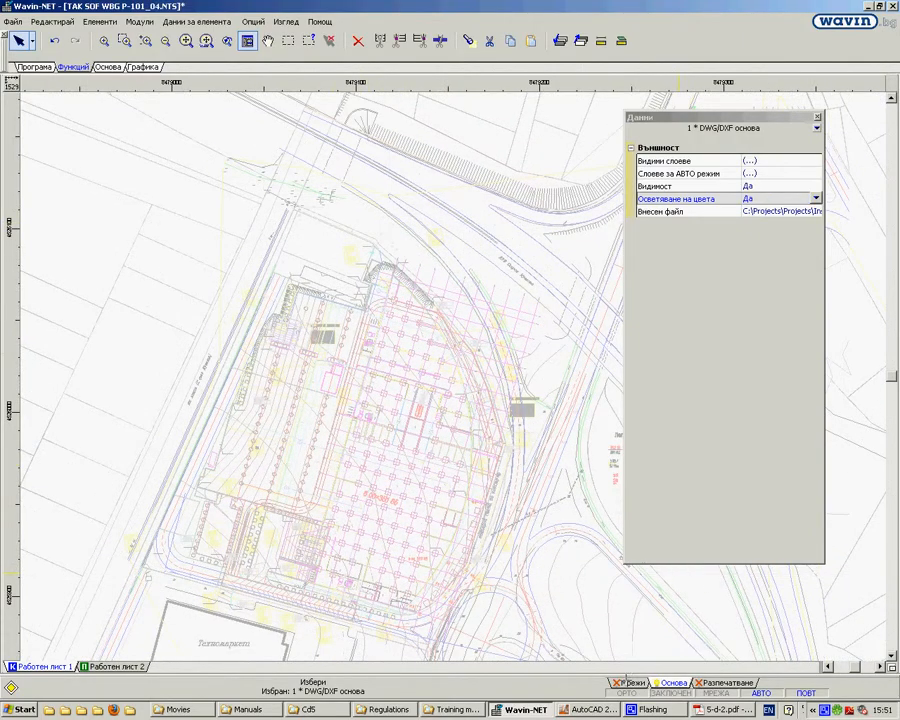
Step: Look through the Мрежи, Основа and Разпечатване layers of Работен лист 1, ending on Мрежи
{"action": "left_click", "coordinate": [630, 683]}
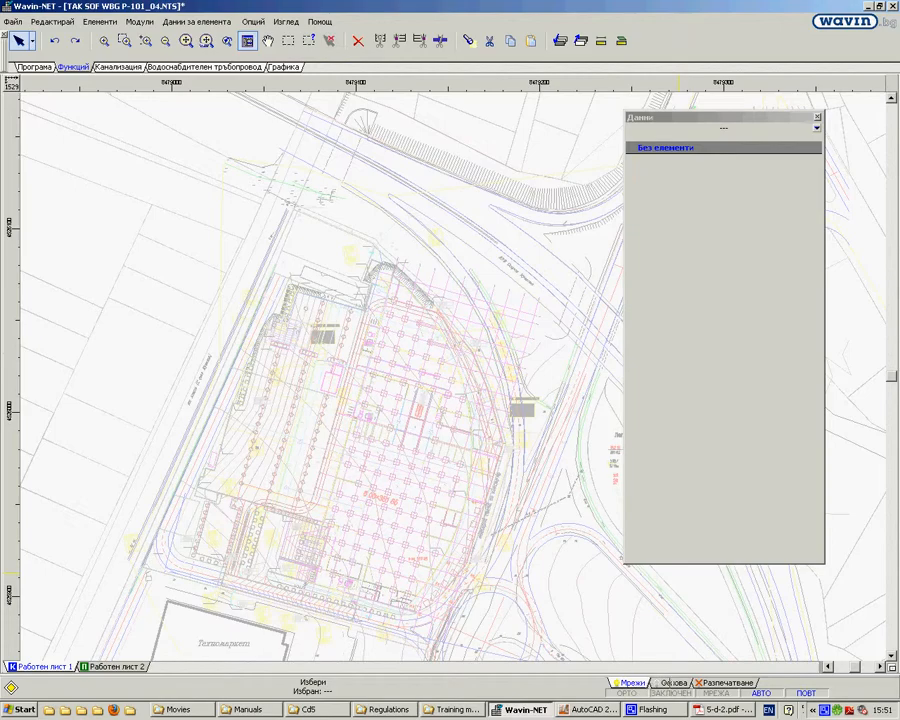
{"action": "left_click", "coordinate": [681, 683]}
{"action": "left_click", "coordinate": [708, 682]}
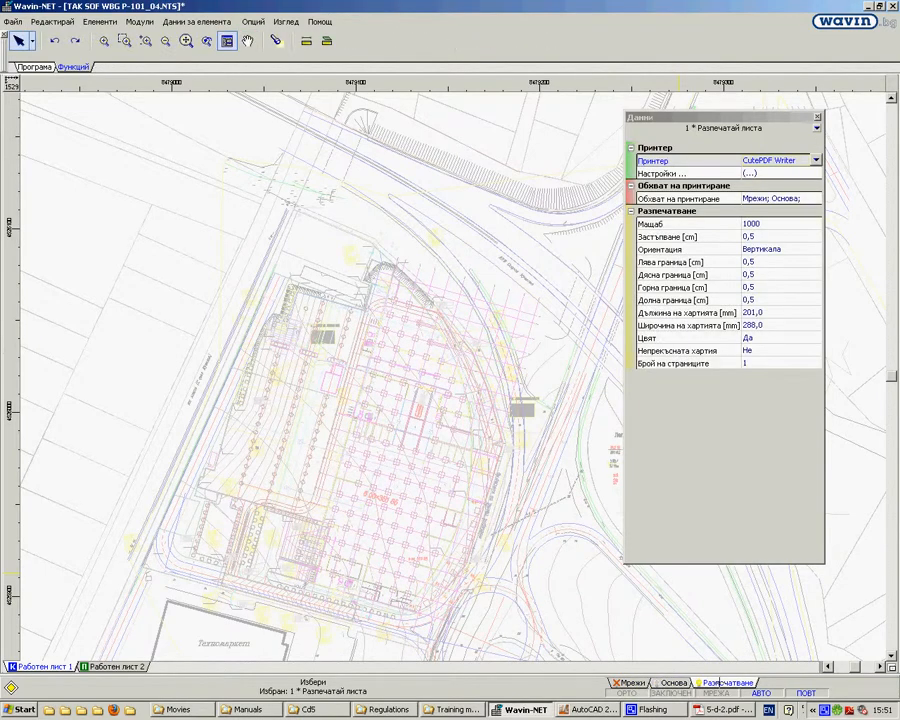
{"action": "left_click", "coordinate": [628, 683]}
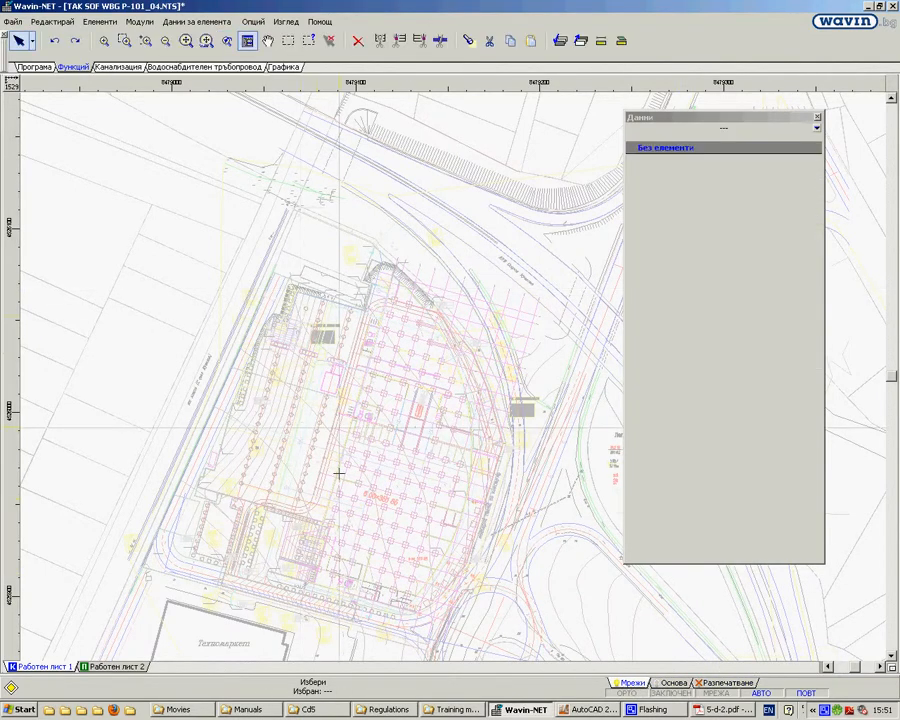
{"action": "scroll", "coordinate": [287, 410], "scroll_direction": "up", "scroll_amount": 1}
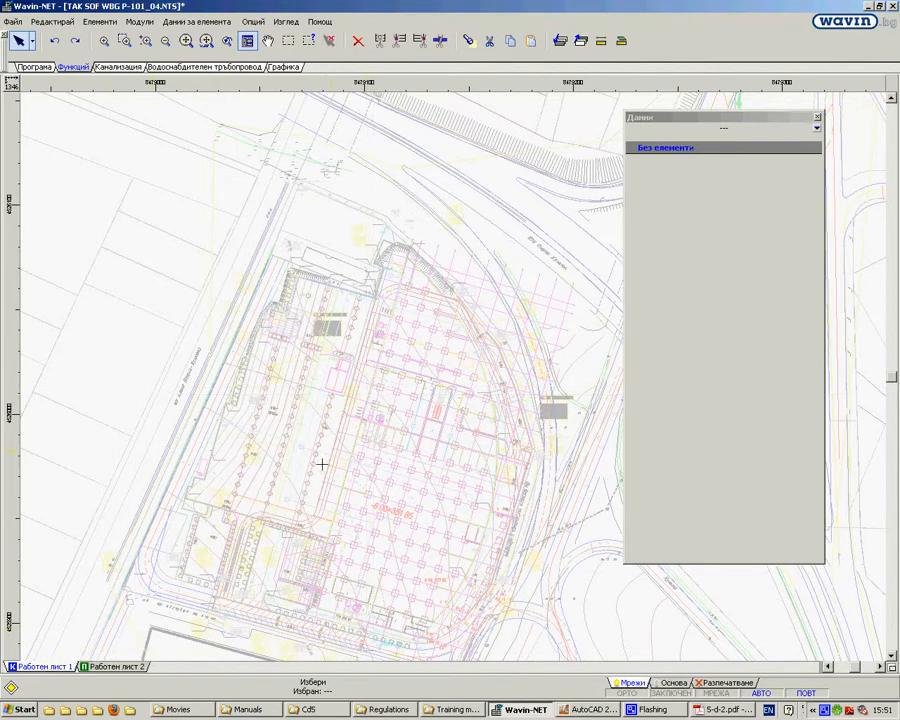
{"action": "scroll", "coordinate": [362, 342], "scroll_direction": "up", "scroll_amount": 1}
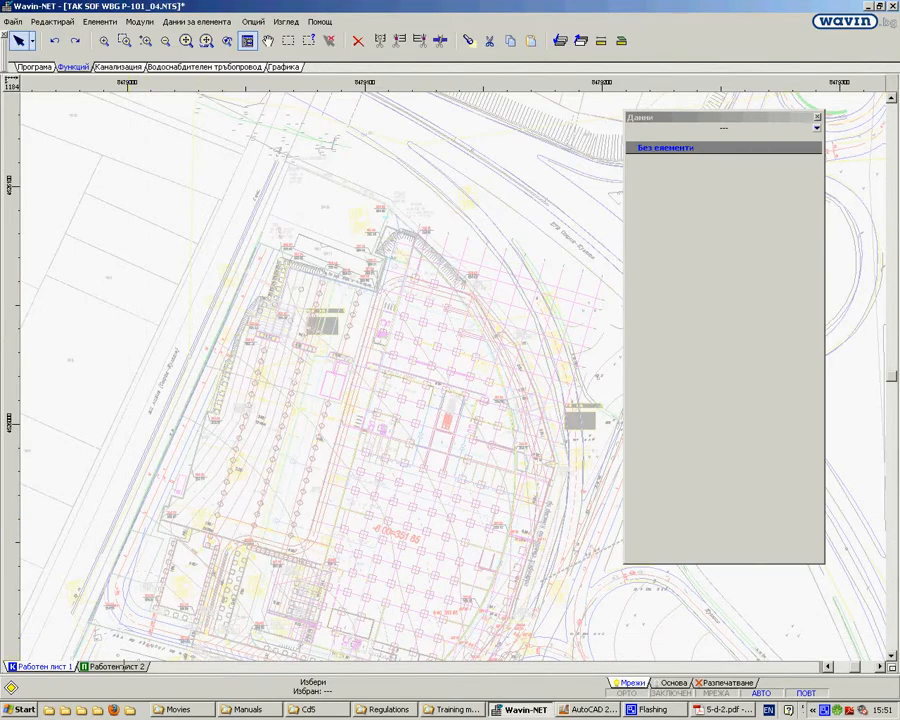
Step: Go to Работен лист 2, examine both sheets in the worksheet management dialog, and close it
{"action": "left_click", "coordinate": [112, 666]}
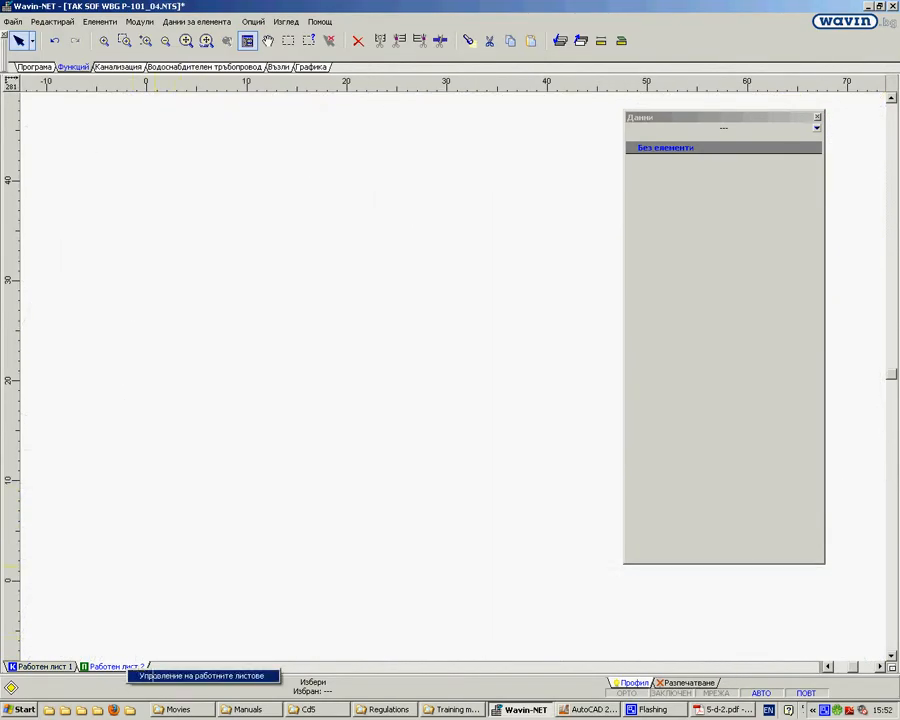
{"action": "double_click", "coordinate": [125, 666]}
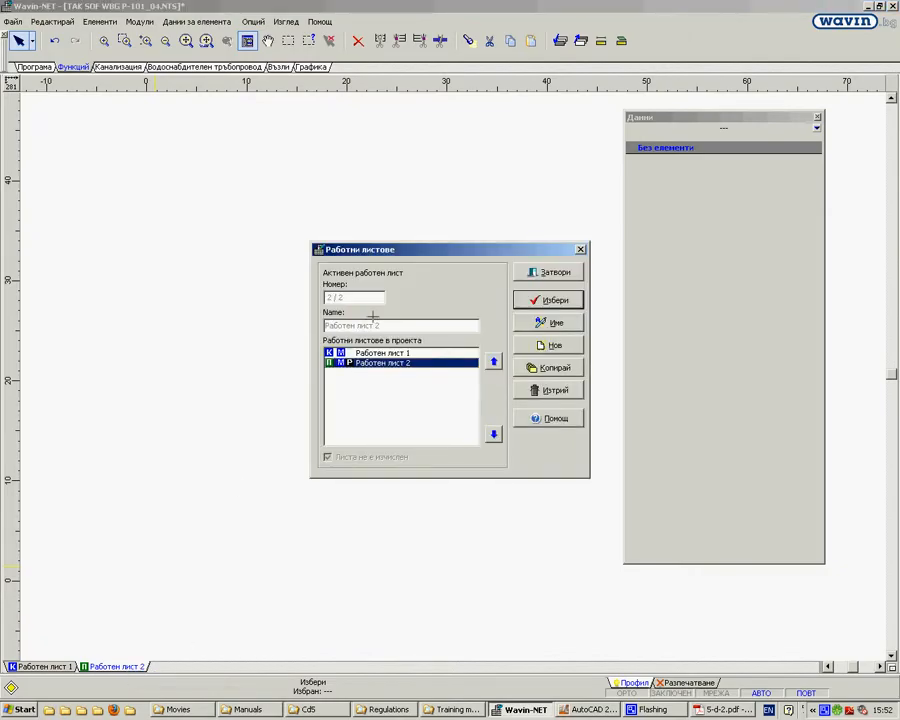
{"action": "left_click", "coordinate": [400, 353]}
{"action": "left_click", "coordinate": [392, 362]}
{"action": "left_click", "coordinate": [384, 353]}
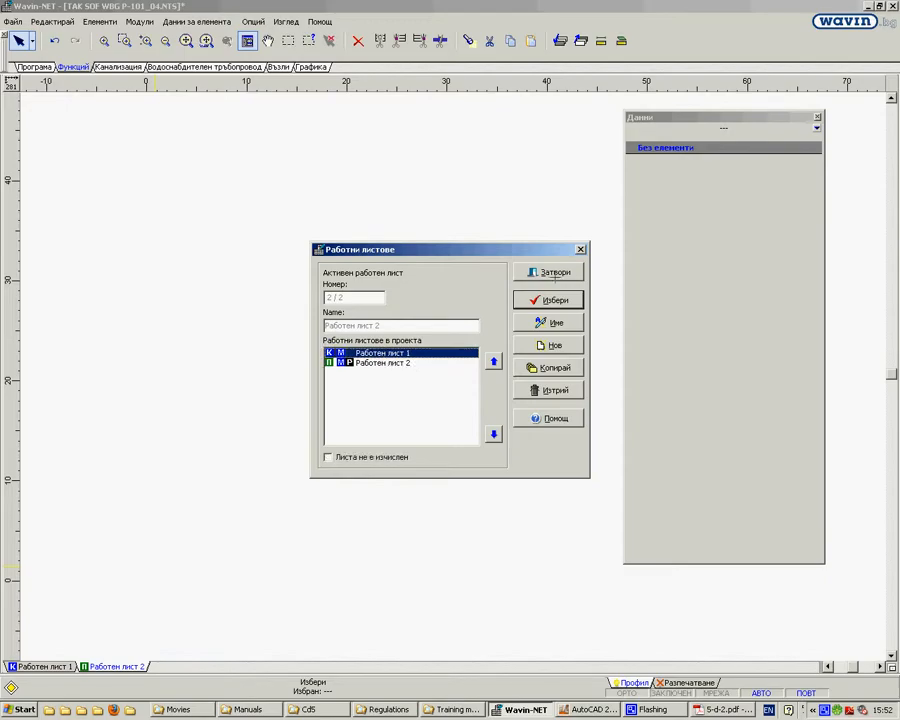
{"action": "key", "text": "Return"}
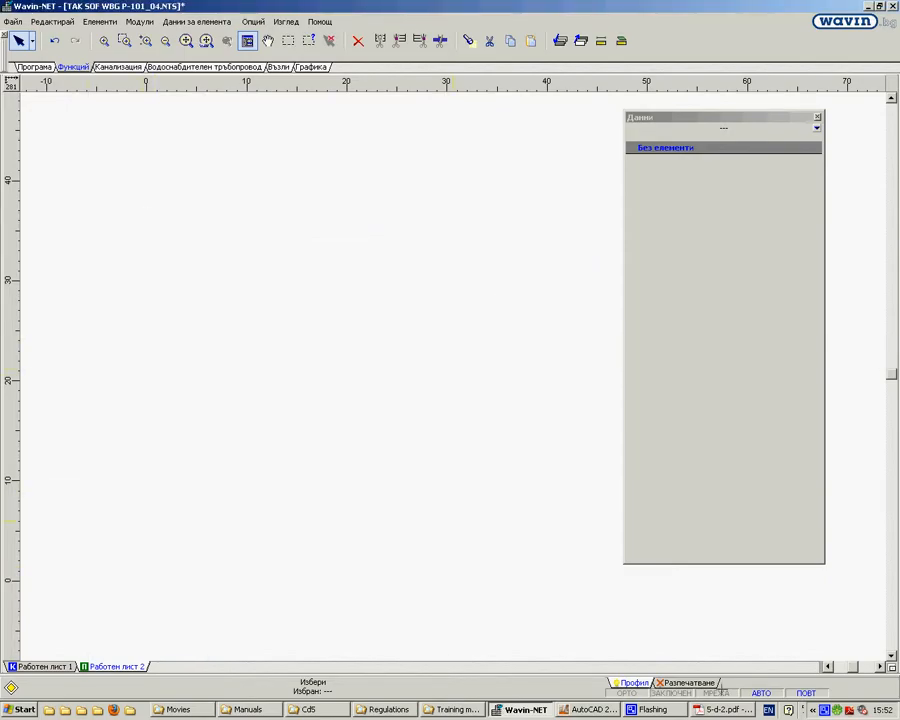
Step: Check the Разпечатване and Профил layers of Работен лист 2, and return to the site drawing on Работен лист 1
{"action": "left_click", "coordinate": [690, 682]}
{"action": "left_click", "coordinate": [632, 682]}
{"action": "left_click", "coordinate": [43, 666]}
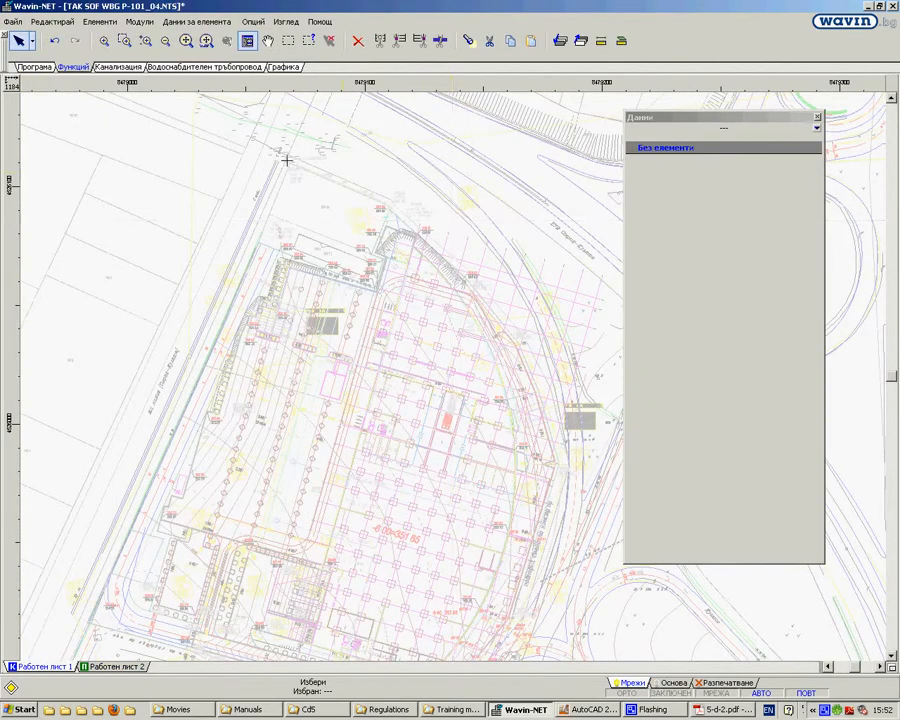
{"action": "scroll", "coordinate": [345, 373], "scroll_direction": "up", "scroll_amount": 1}
{"action": "scroll", "coordinate": [345, 373], "scroll_direction": "up", "scroll_amount": 1}
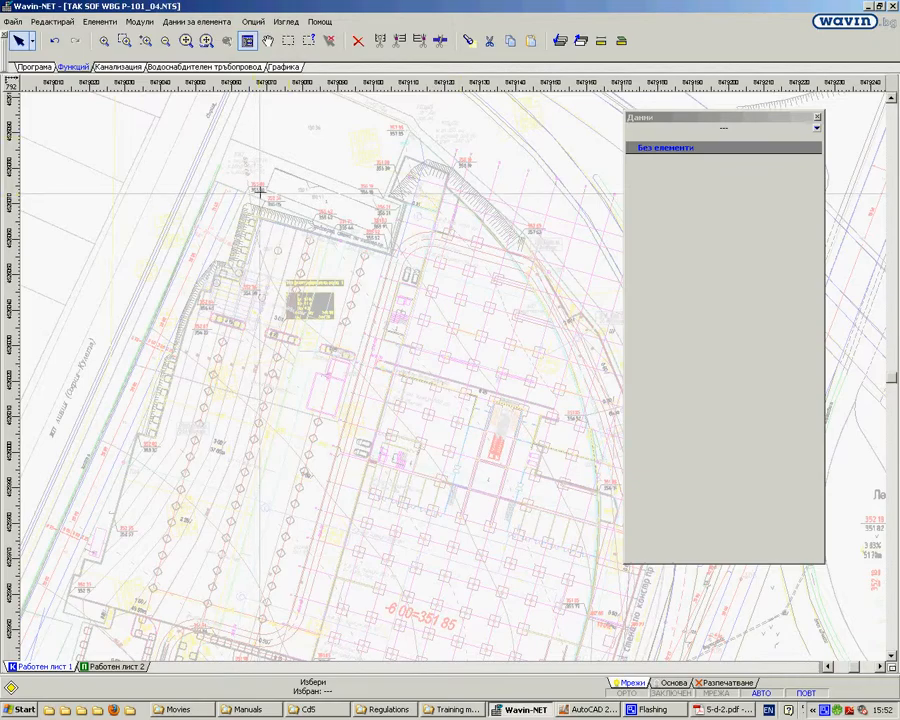
{"action": "scroll", "coordinate": [257, 187], "scroll_direction": "down", "scroll_amount": 1}
{"action": "scroll", "coordinate": [380, 179], "scroll_direction": "down", "scroll_amount": 1}
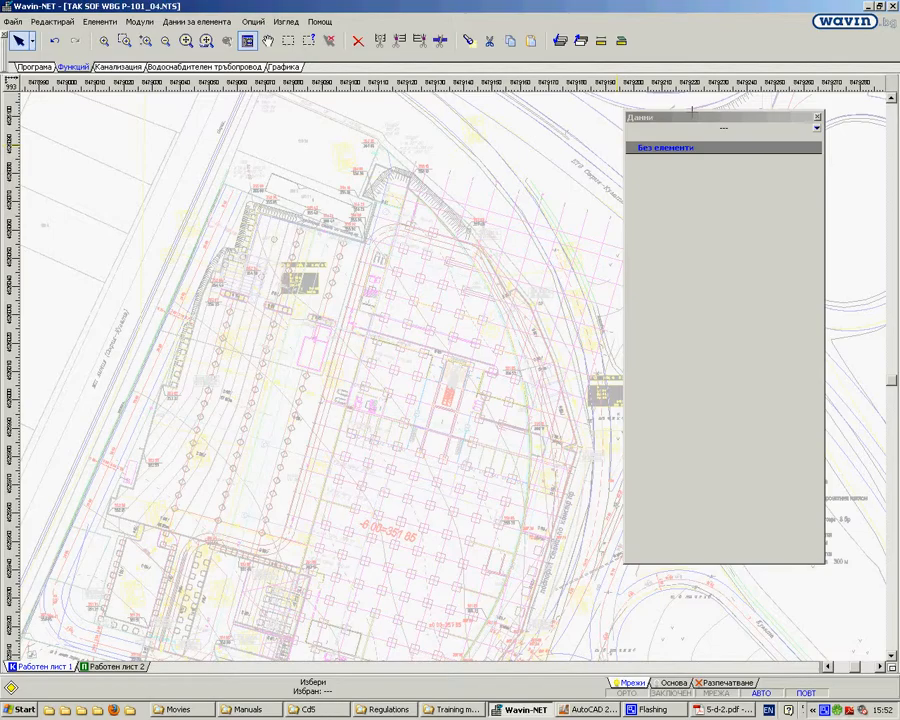
Step: Create a new project and make its Основа layer active
{"action": "left_click", "coordinate": [12, 21]}
{"action": "left_click", "coordinate": [40, 38]}
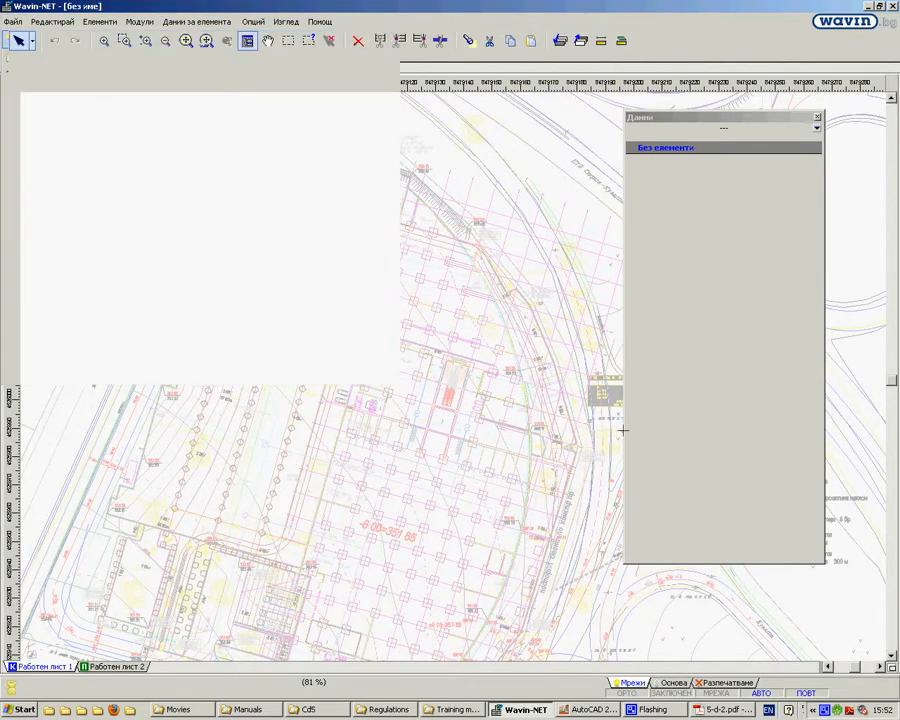
{"action": "left_click", "coordinate": [649, 657]}
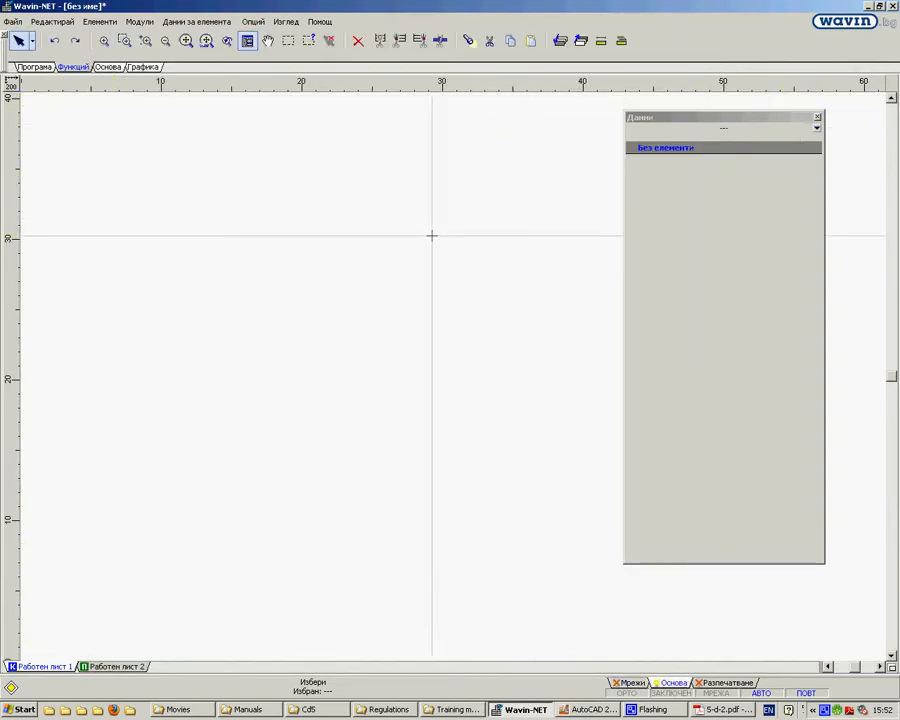
Step: Place a map element on the Основа layer and load mapa_ISM.ism from the Movies folder as its map file
{"action": "left_click", "coordinate": [106, 66]}
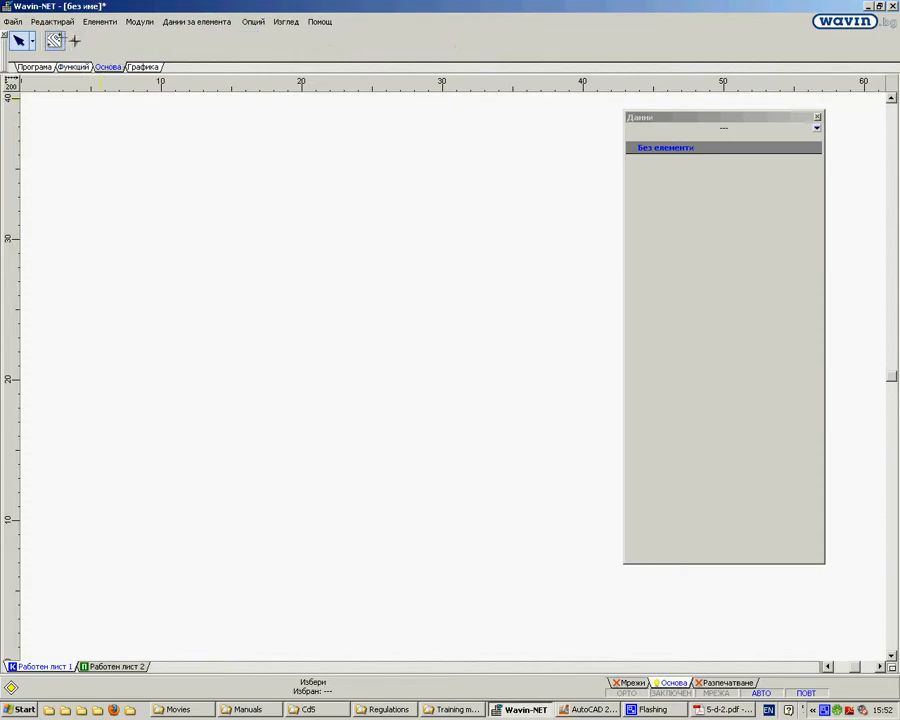
{"action": "left_click", "coordinate": [54, 40]}
{"action": "left_click", "coordinate": [325, 339]}
{"action": "key", "text": "Escape"}
{"action": "left_click", "coordinate": [460, 321]}
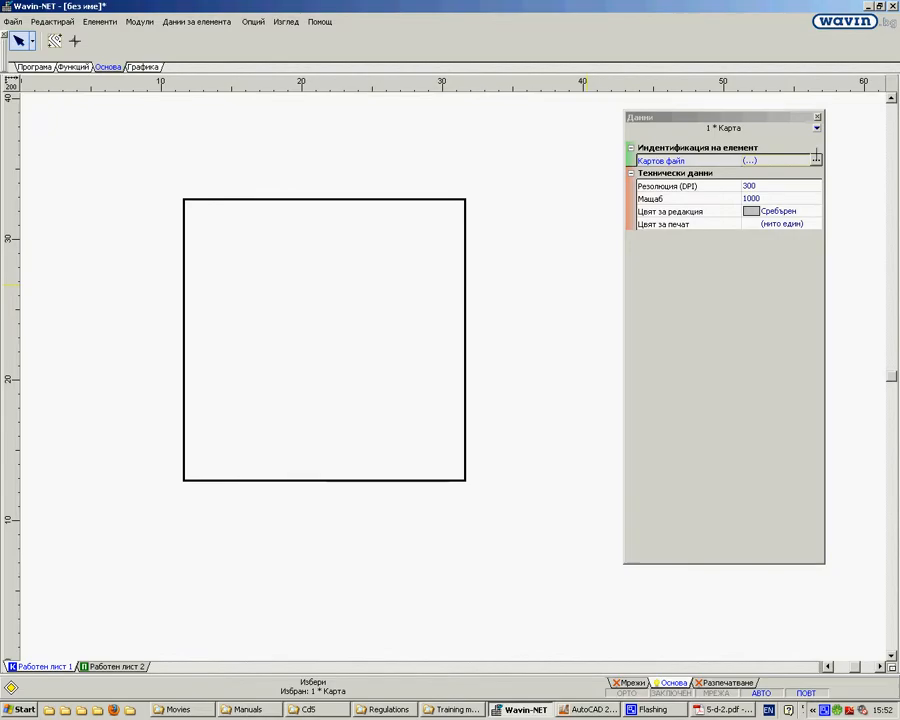
{"action": "left_click", "coordinate": [816, 159]}
{"action": "left_click", "coordinate": [297, 192]}
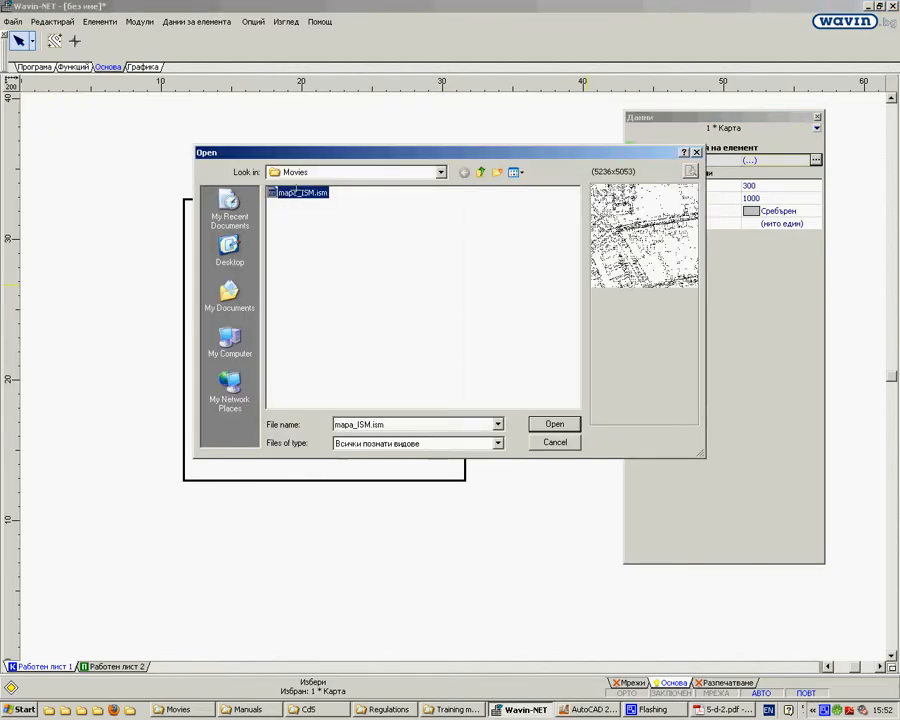
{"action": "left_click", "coordinate": [547, 423]}
{"action": "scroll", "coordinate": [400, 323], "scroll_direction": "down", "scroll_amount": 5}
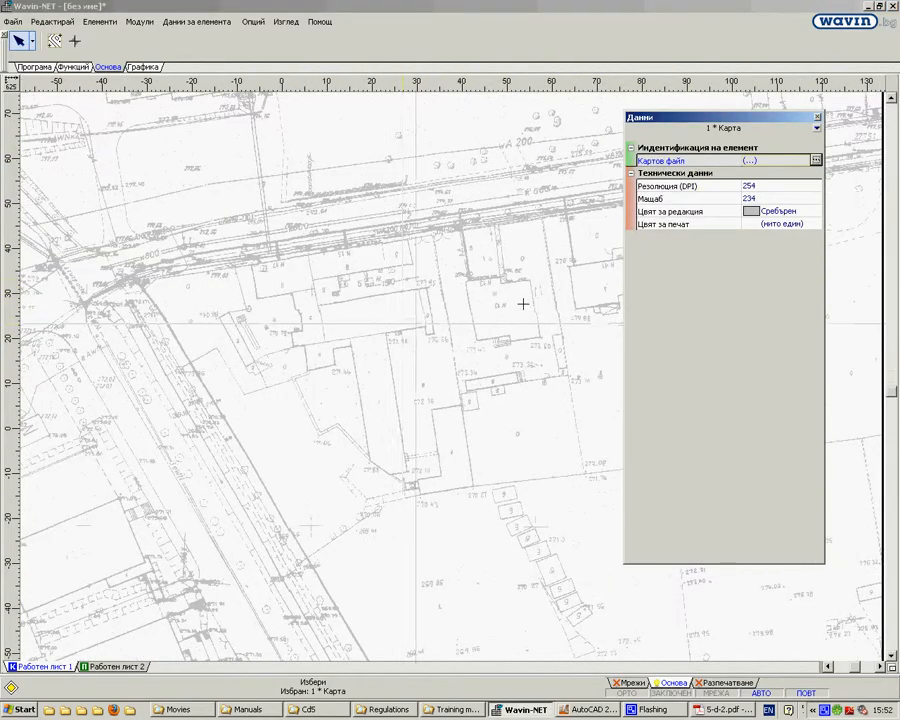
Step: Try Черен as the map's editing colour, and settle on Морско синьо
{"action": "left_click", "coordinate": [780, 211]}
{"action": "left_click", "coordinate": [815, 211]}
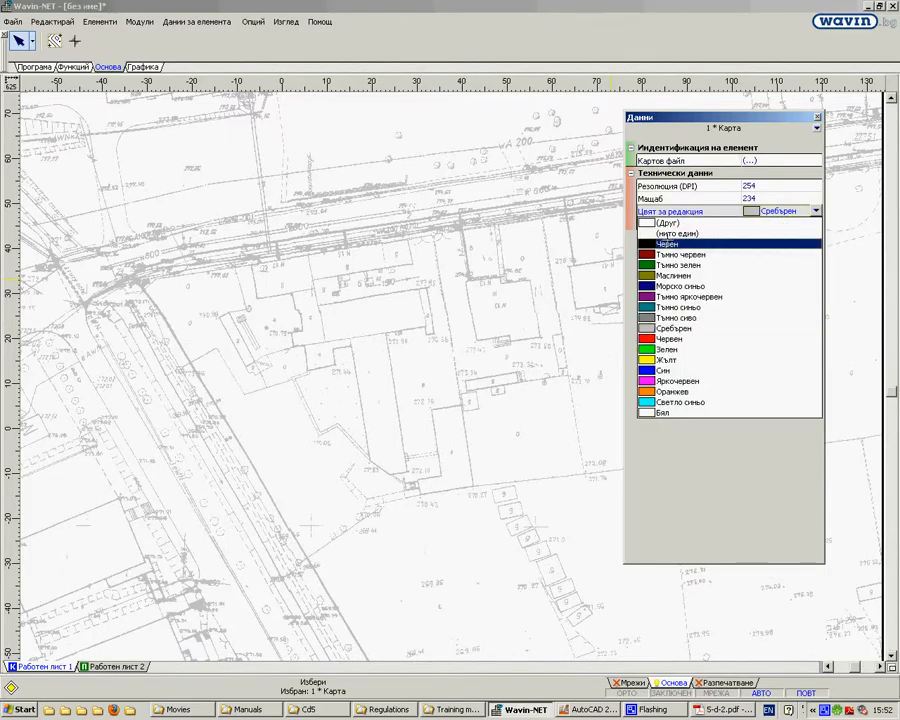
{"action": "left_click", "coordinate": [665, 243]}
{"action": "left_click", "coordinate": [815, 211]}
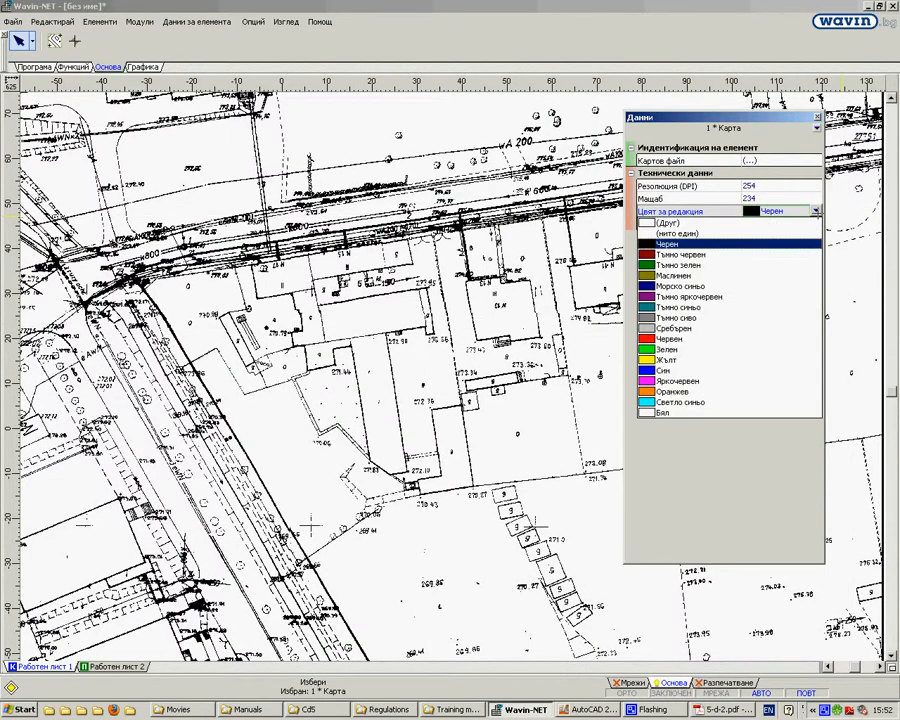
{"action": "left_click", "coordinate": [675, 286]}
{"action": "scroll", "coordinate": [357, 347], "scroll_direction": "down", "scroll_amount": 4}
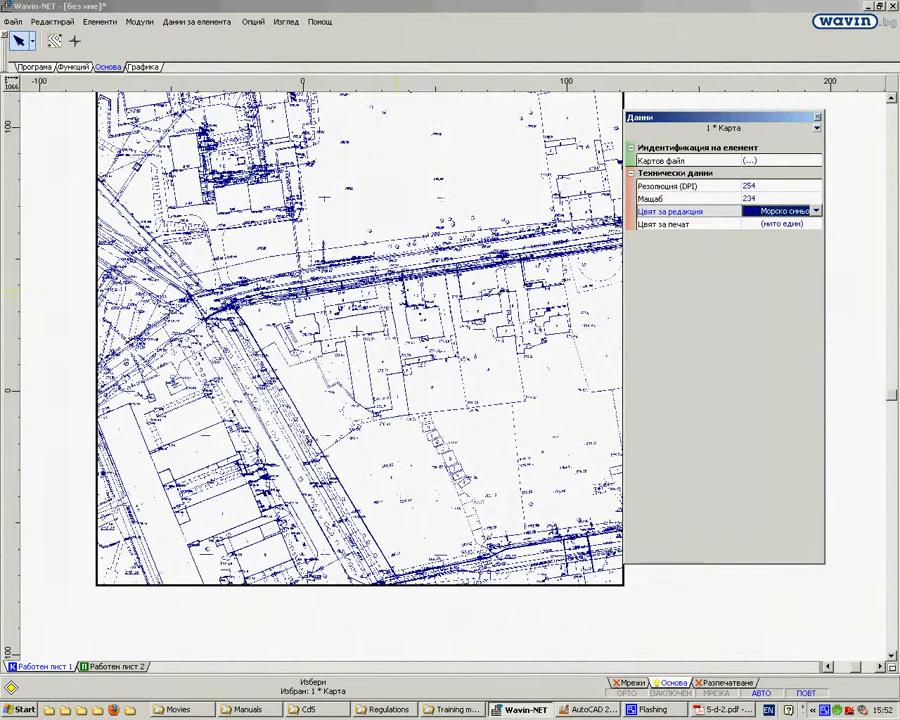
Step: Set the map's scale (Мащаб) to 150
{"action": "left_click", "coordinate": [755, 198]}
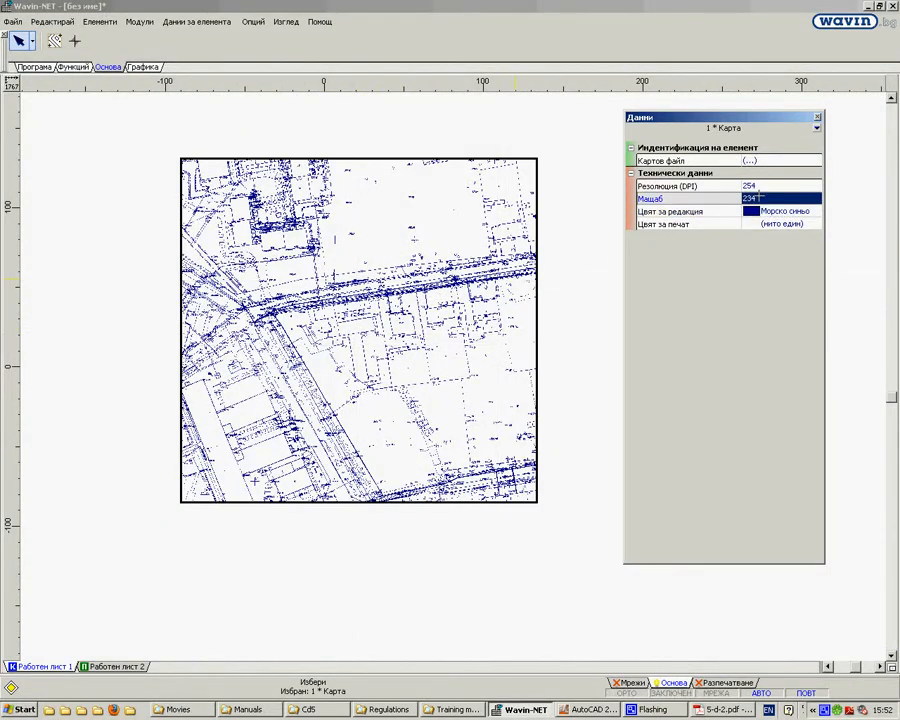
{"action": "double_click", "coordinate": [759, 197]}
{"action": "type", "text": "150"}
{"action": "key", "text": "Return"}
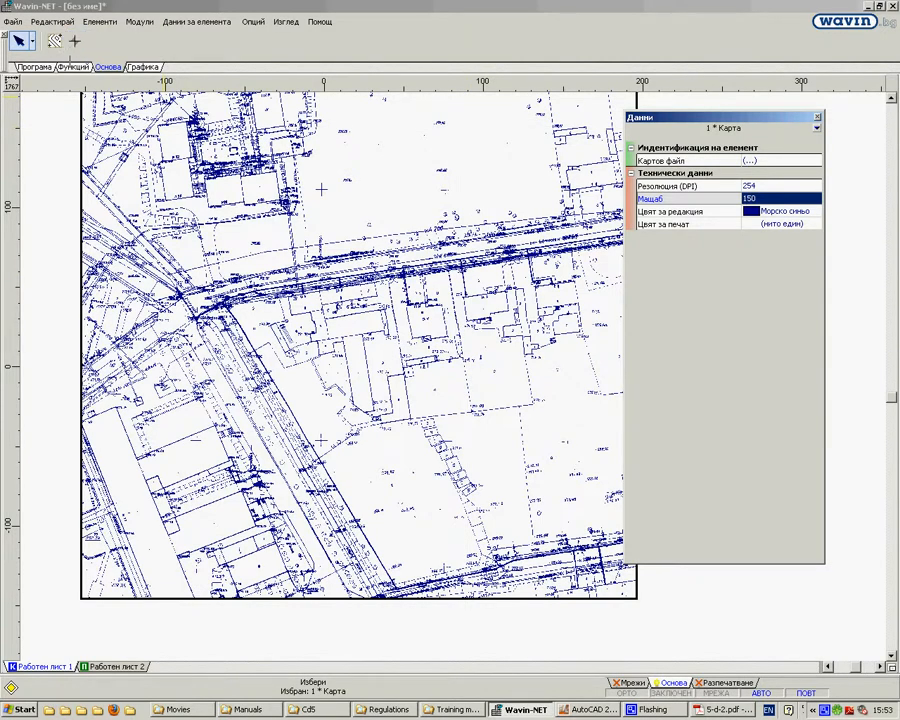
Step: Start another new project in place of the unnamed one containing the raster map
{"action": "left_click", "coordinate": [12, 21]}
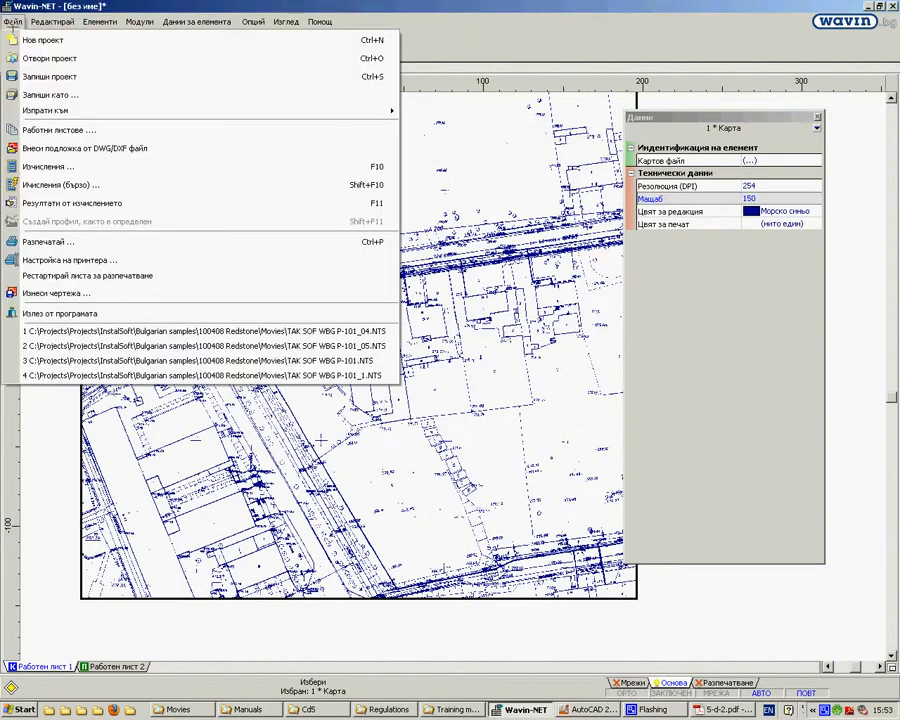
{"action": "left_click", "coordinate": [20, 40]}
{"action": "left_click", "coordinate": [455, 383]}
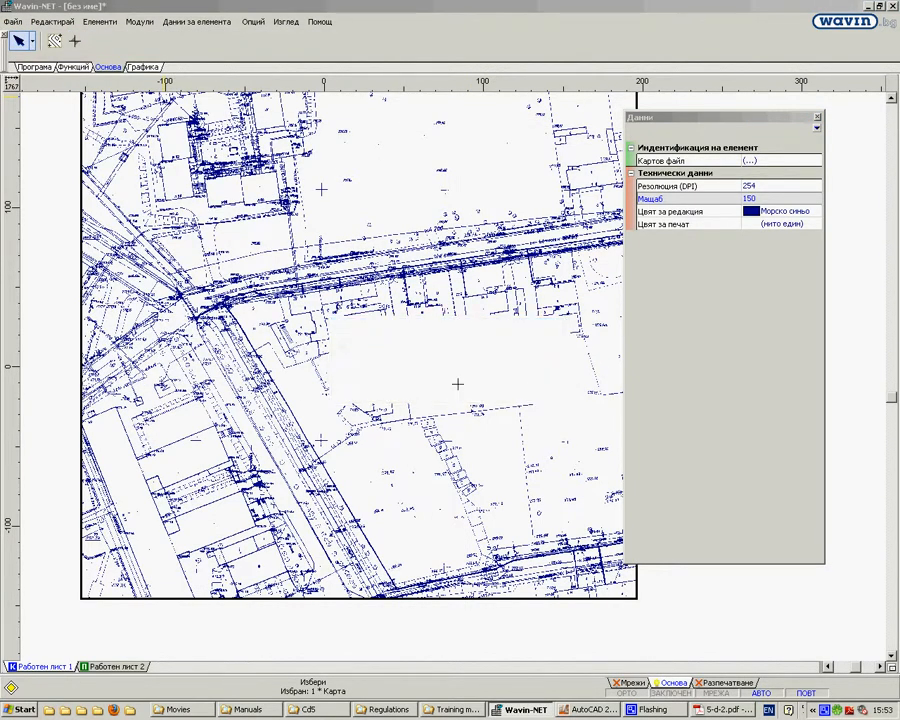
Step: Open the project file TAK SOF WBG P-101_04.NTS
{"action": "double_click", "coordinate": [330, 204]}
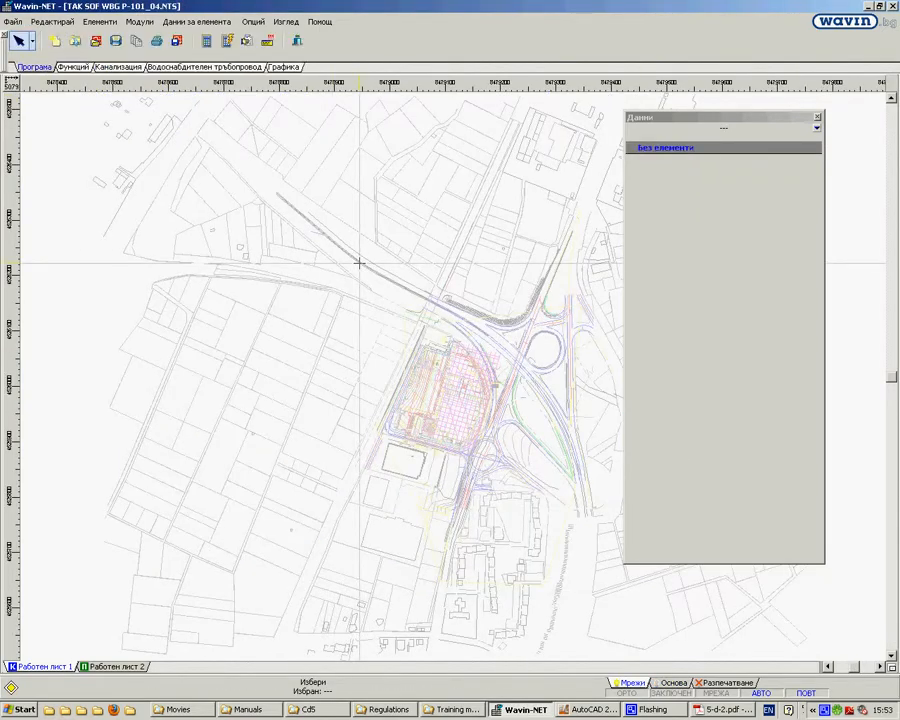
Step: Examine the imported site plan underlay up close, covering the column grid, the parking rows and the area around the -6.00=351.85 label
{"action": "scroll", "coordinate": [442, 412], "scroll_direction": "up", "scroll_amount": 6}
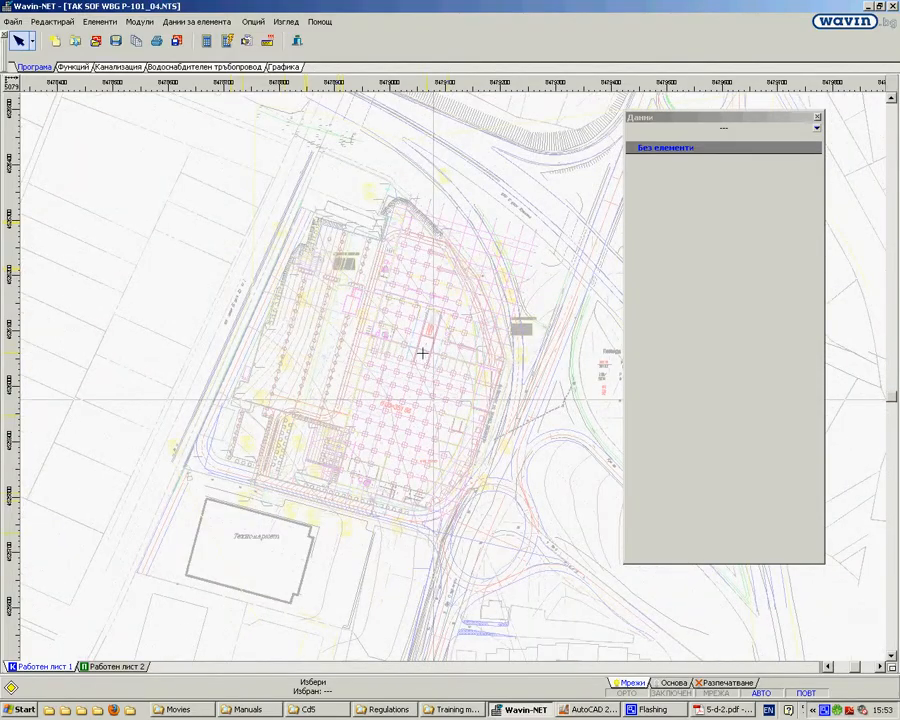
{"action": "scroll", "coordinate": [368, 263], "scroll_direction": "up", "scroll_amount": 3}
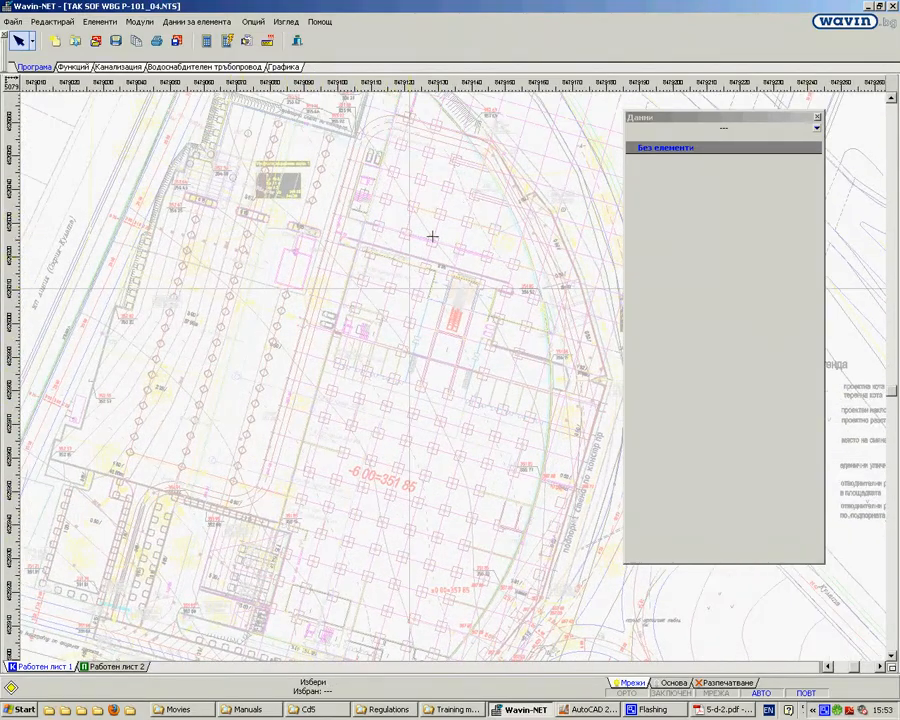
{"action": "middle_click_drag", "start_coordinate": [186, 146], "coordinate": [264, 284]}
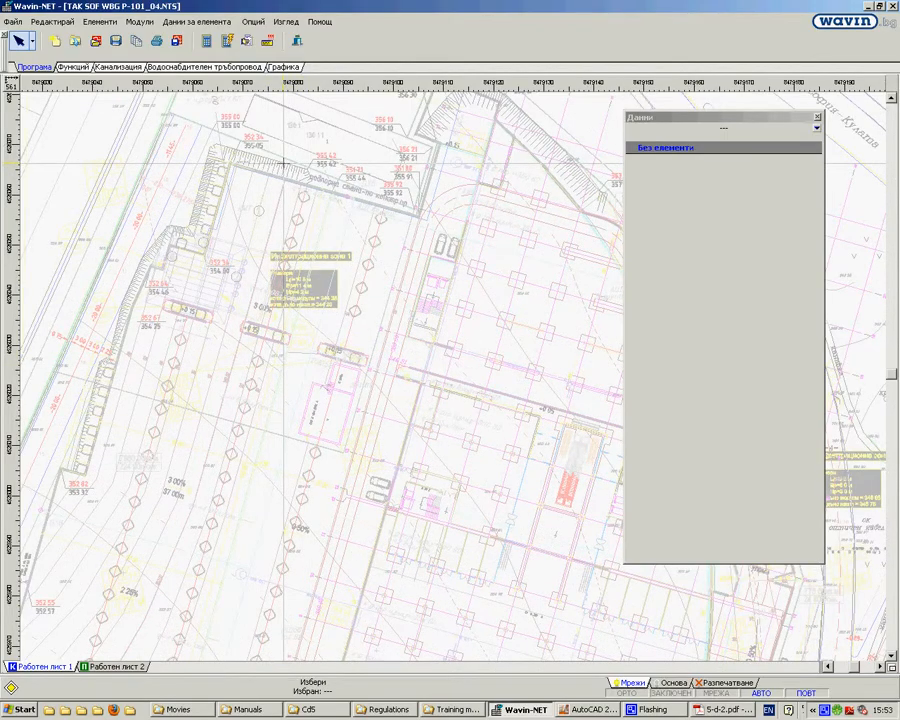
{"action": "middle_click_drag", "start_coordinate": [407, 309], "coordinate": [266, 193]}
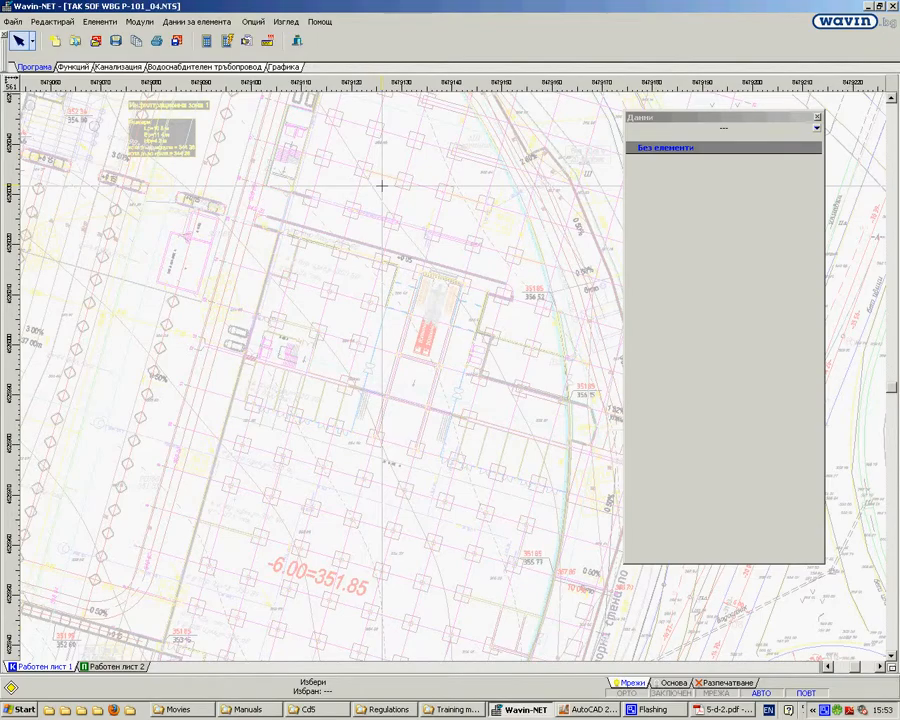
{"action": "scroll", "coordinate": [296, 272], "scroll_direction": "up", "scroll_amount": 2}
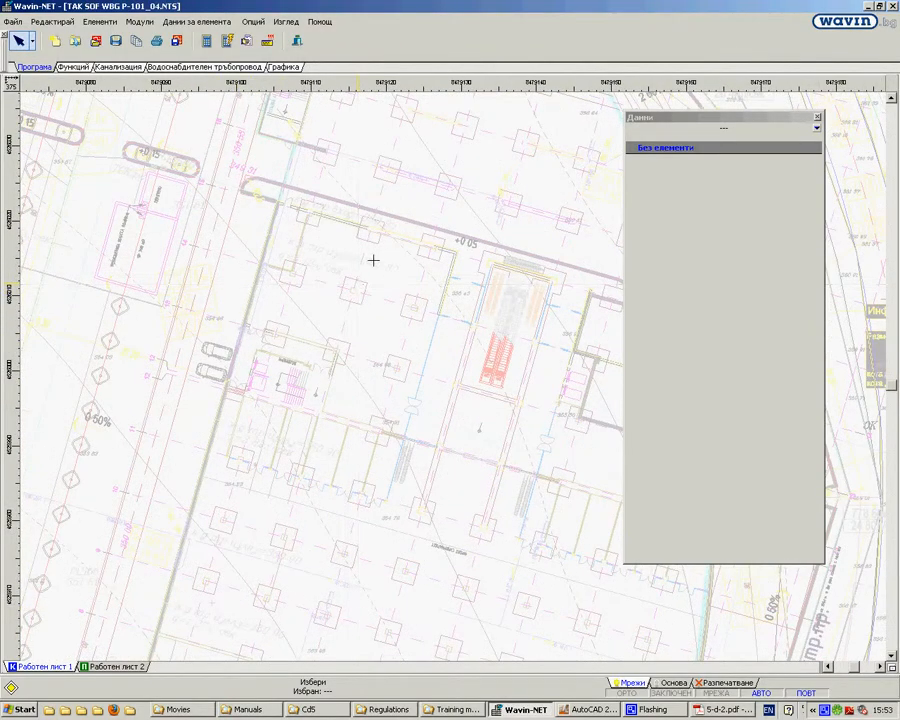
{"action": "scroll", "coordinate": [398, 186], "scroll_direction": "down", "scroll_amount": 3}
{"action": "middle_click_drag", "start_coordinate": [312, 341], "coordinate": [187, 492]}
{"action": "scroll", "coordinate": [260, 520], "scroll_direction": "down", "scroll_amount": 2}
{"action": "scroll", "coordinate": [412, 568], "scroll_direction": "up", "scroll_amount": 2}
{"action": "scroll", "coordinate": [448, 434], "scroll_direction": "down", "scroll_amount": 1}
{"action": "scroll", "coordinate": [525, 178], "scroll_direction": "down", "scroll_amount": 1}
{"action": "middle_click_drag", "start_coordinate": [525, 178], "coordinate": [251, 420]}
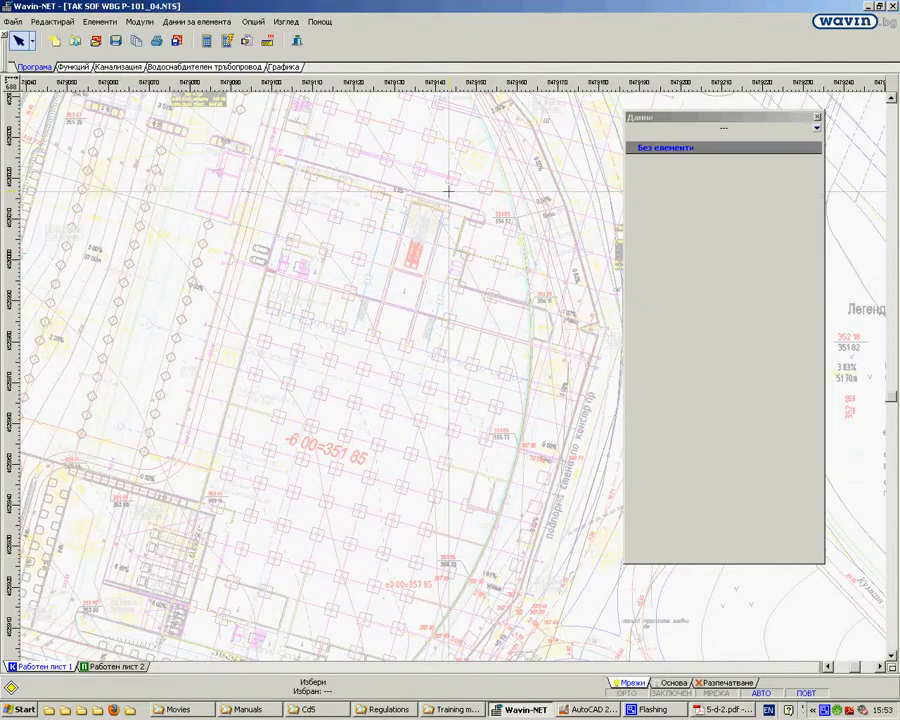